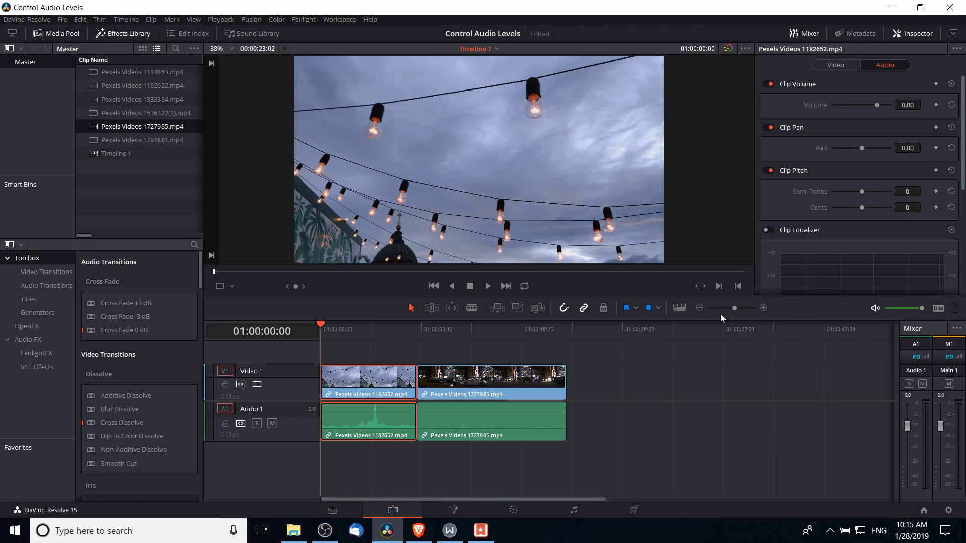
# Zoom in on the timeline and increase the height of the Audio 1 track to enlarge its waveforms.
pyautogui.moveTo(732, 311); pyautogui.dragTo(736, 310)
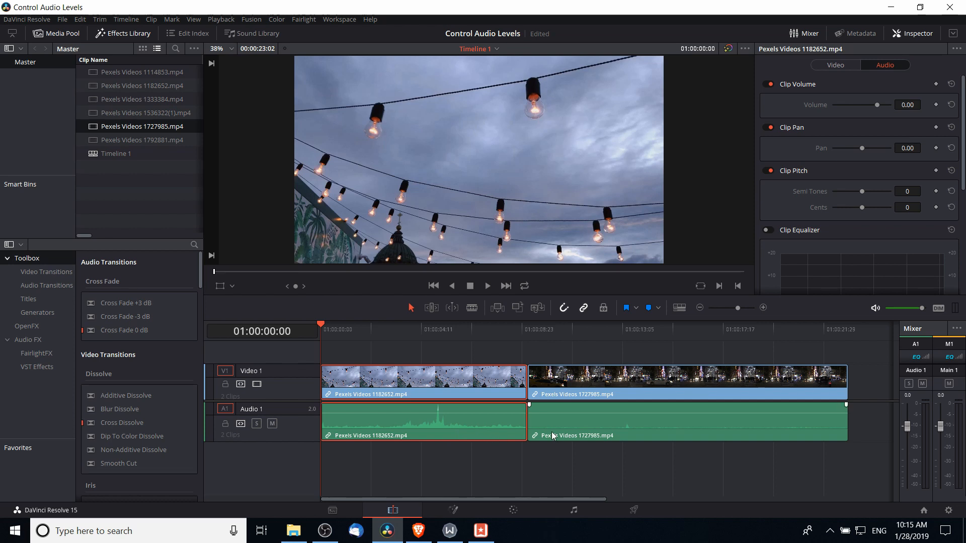
pyautogui.click(678, 308)
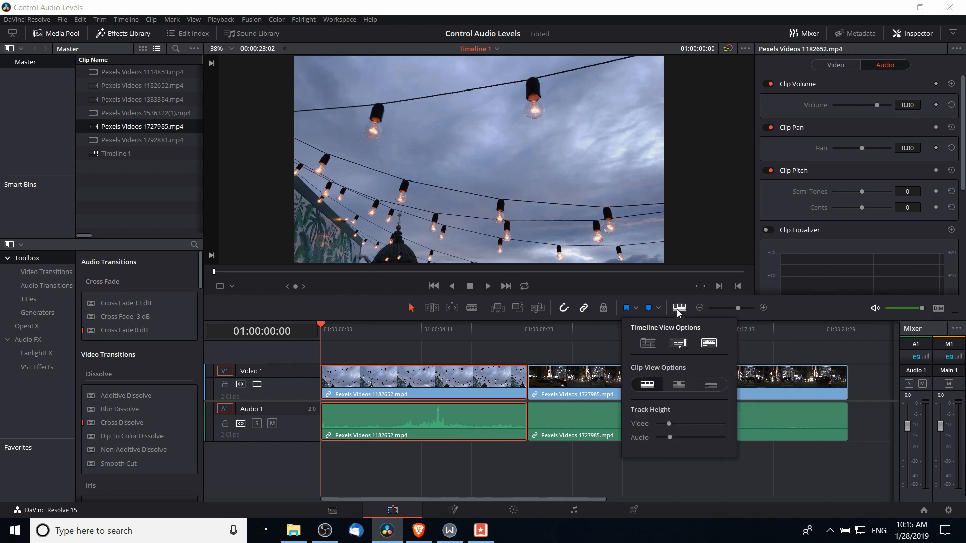
pyautogui.click(707, 347)
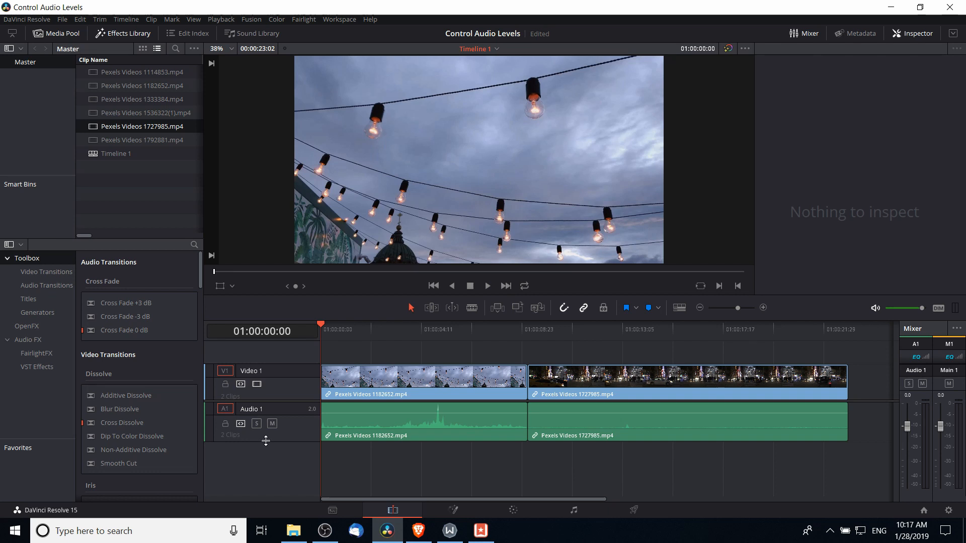
pyautogui.moveTo(265, 441); pyautogui.dragTo(267, 466)
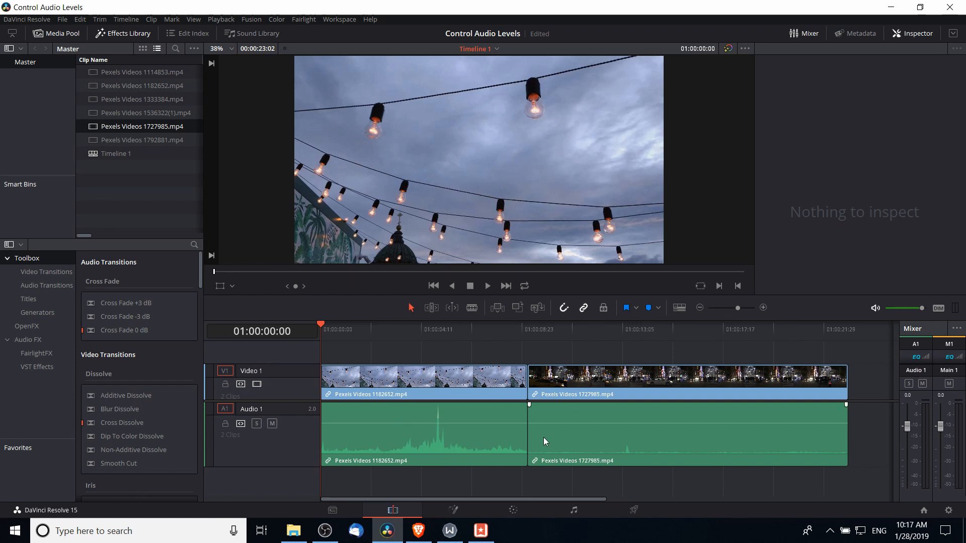
# Raise the volume line of the Pexels Videos 1727985.mp4 audio clip slightly and play across the cut.
pyautogui.click(439, 447)
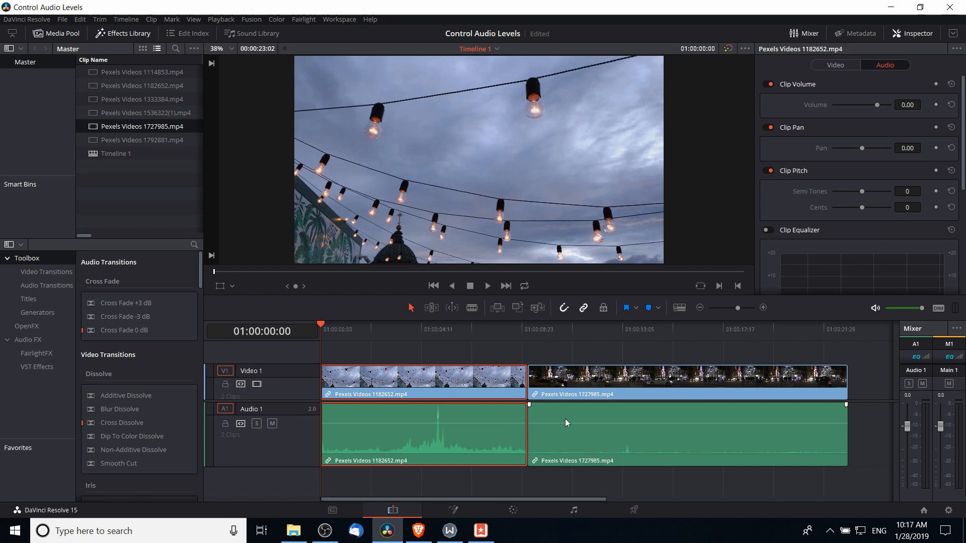
pyautogui.moveTo(575, 424); pyautogui.dragTo(578, 421)
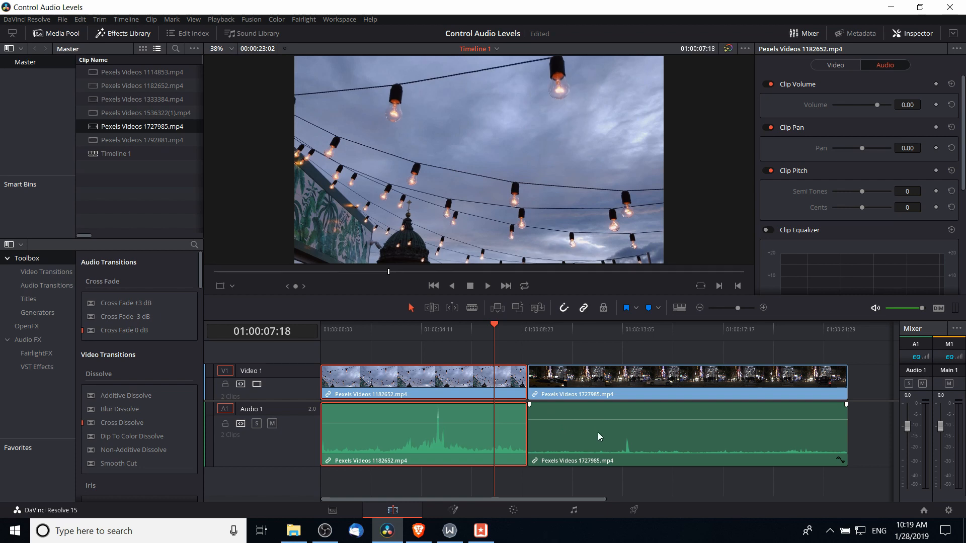
pyautogui.press('space')
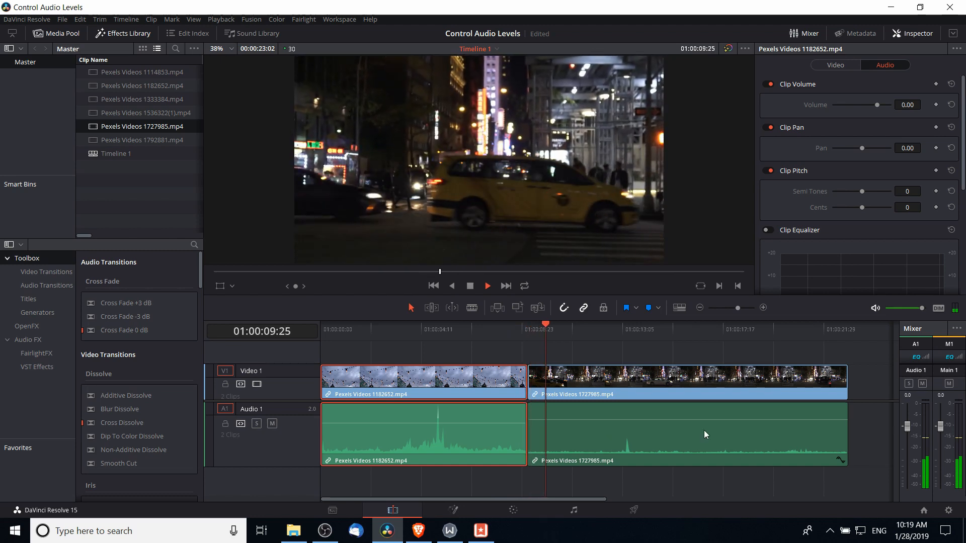
pyautogui.click(490, 483)
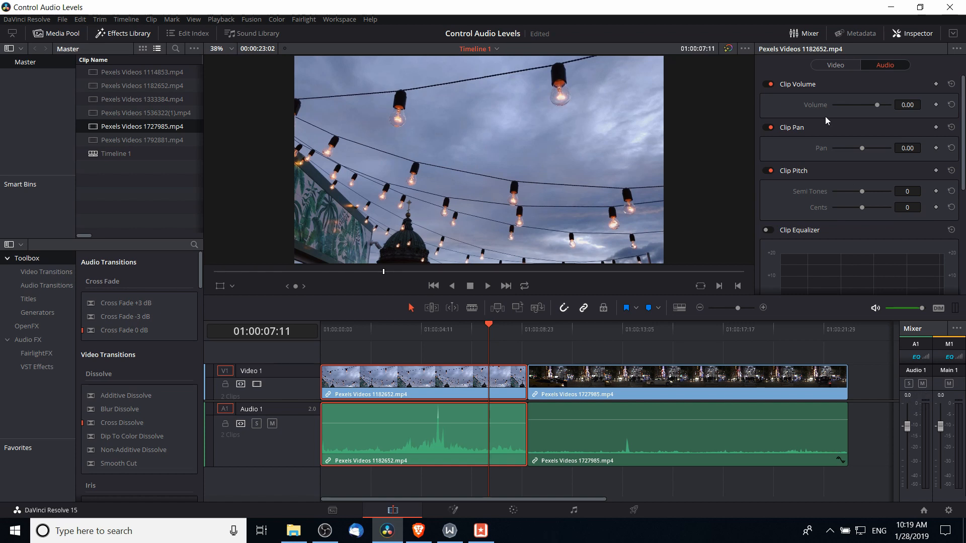
# Toggle the audio mixer off and on, and compare both clips' levels on its meters while playing across the cut.
pyautogui.click(803, 34)
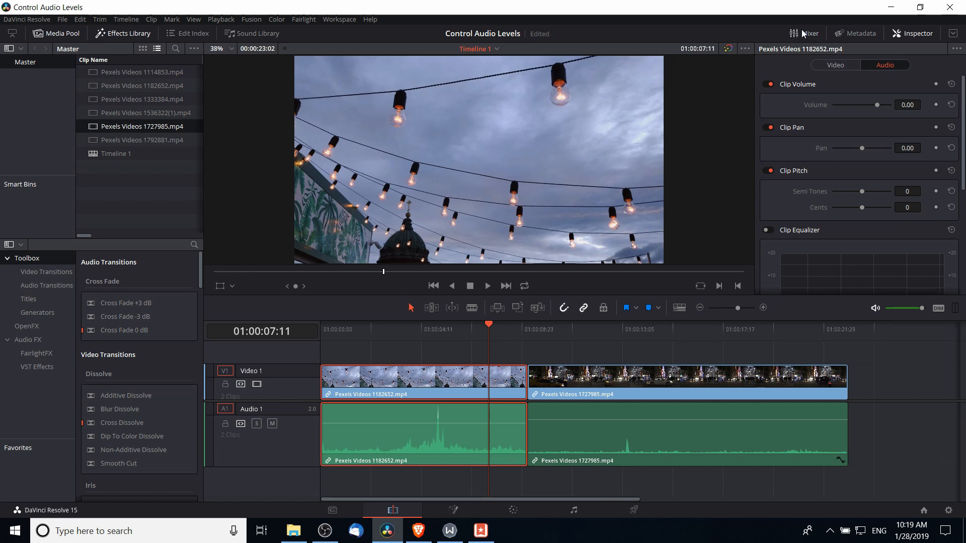
pyautogui.click(803, 34)
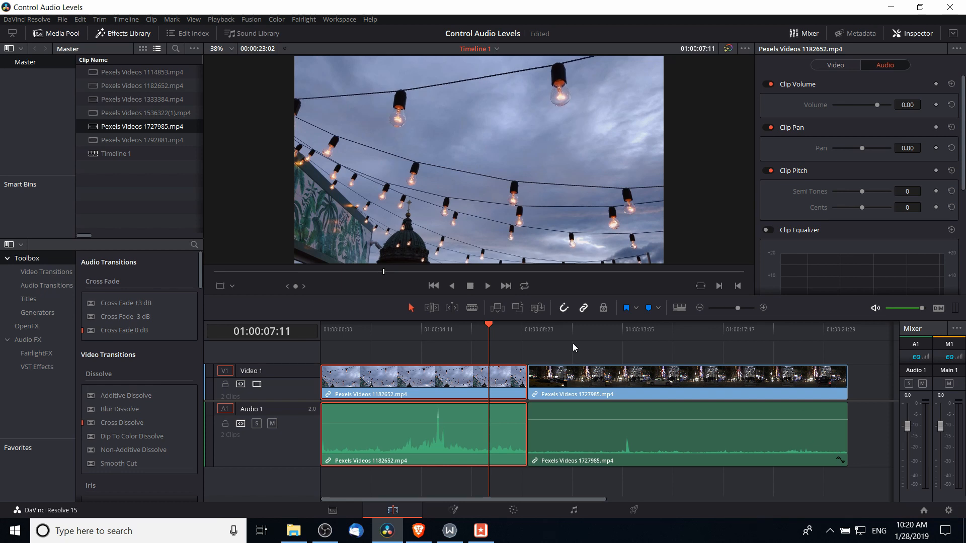
pyautogui.press('space')
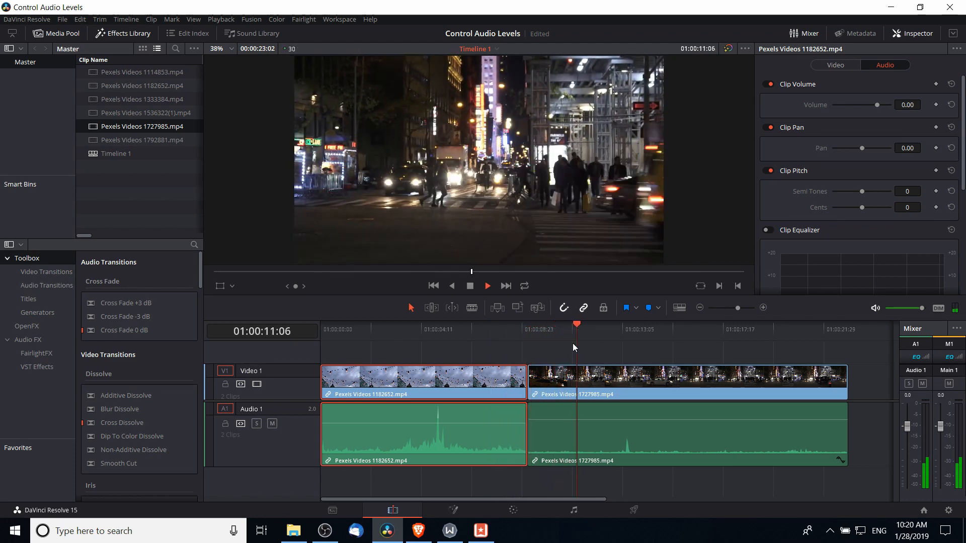
pyautogui.press('space')
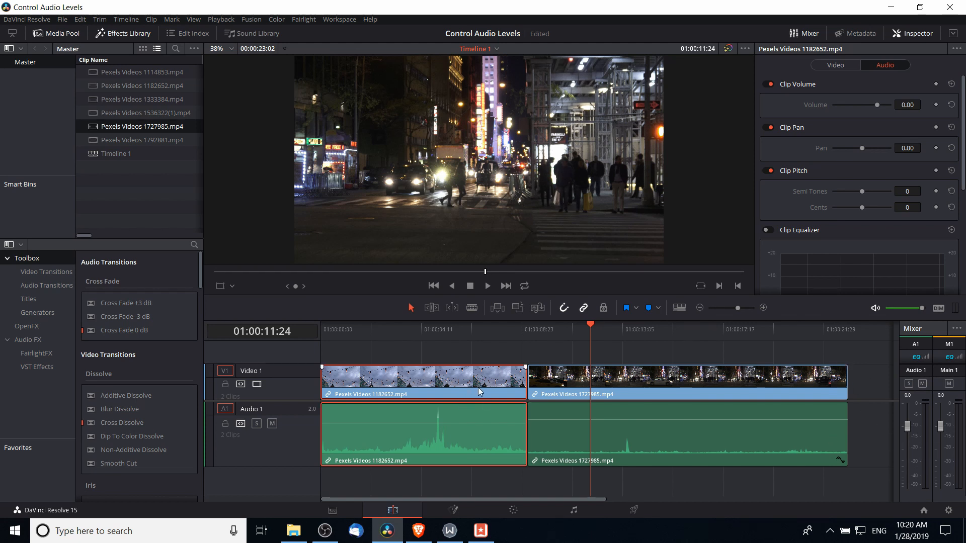
pyautogui.click(488, 332)
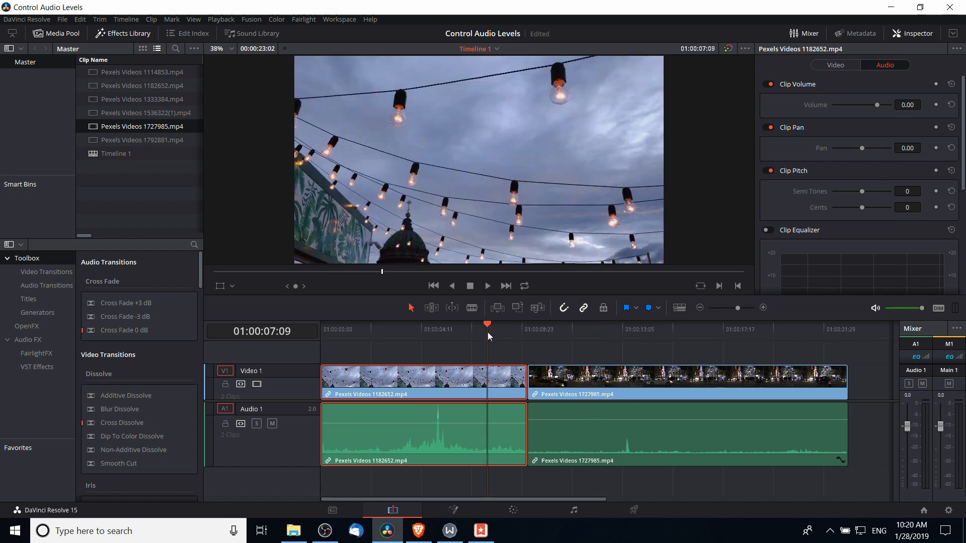
pyautogui.moveTo(488, 332); pyautogui.dragTo(543, 332)
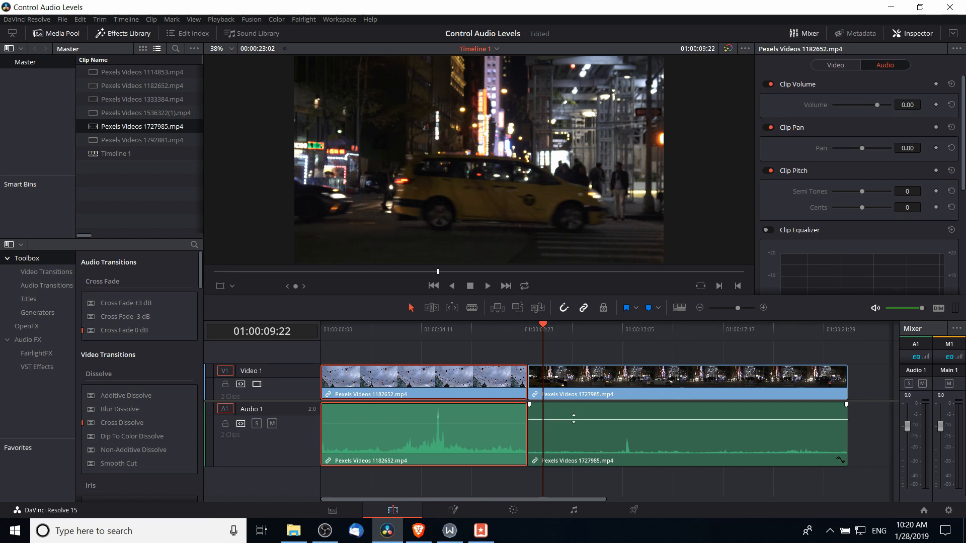
# Raise the Pexels Videos 1727985.mp4 clip's volume to about 13.97 dB and play across the cut to compare levels.
pyautogui.moveTo(573, 419); pyautogui.dragTo(575, 412)
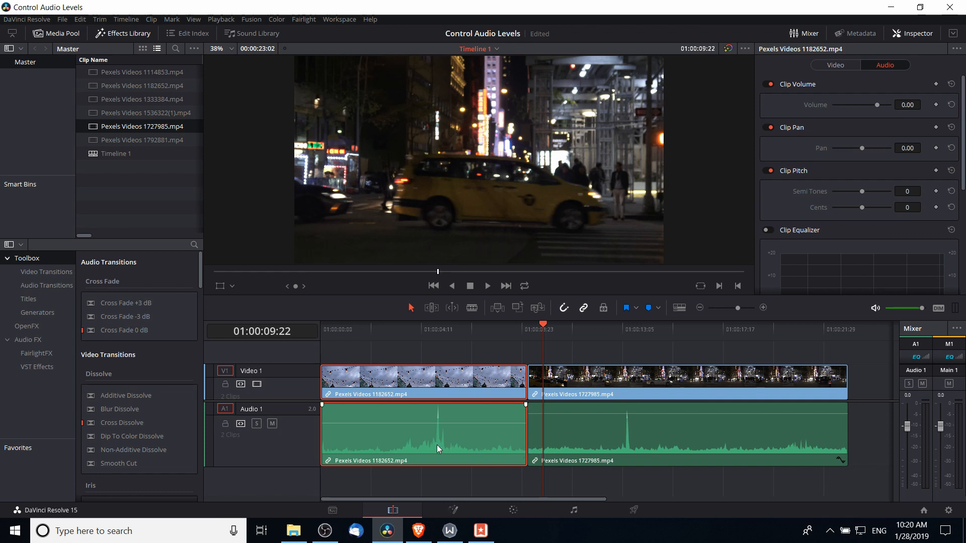
pyautogui.click(486, 327)
pyautogui.press('space')
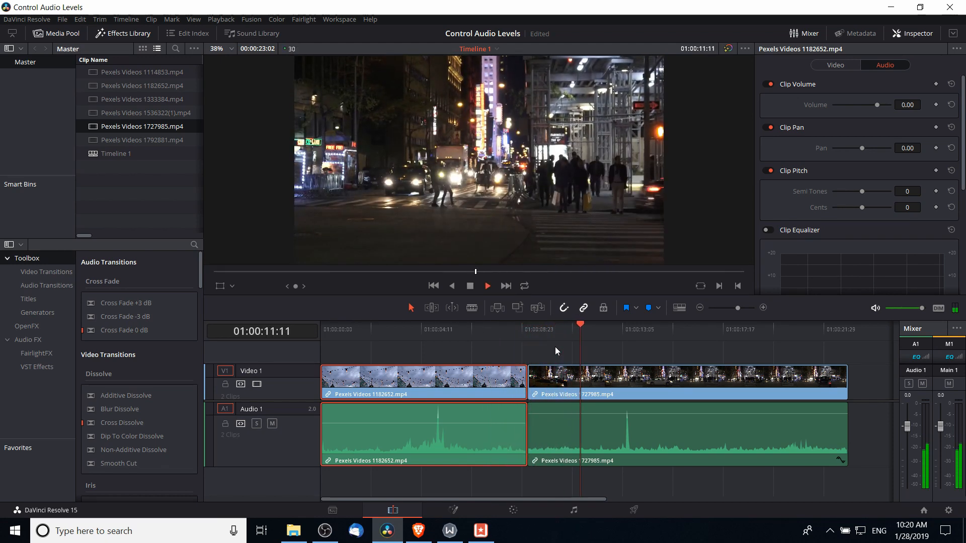
pyautogui.press('space')
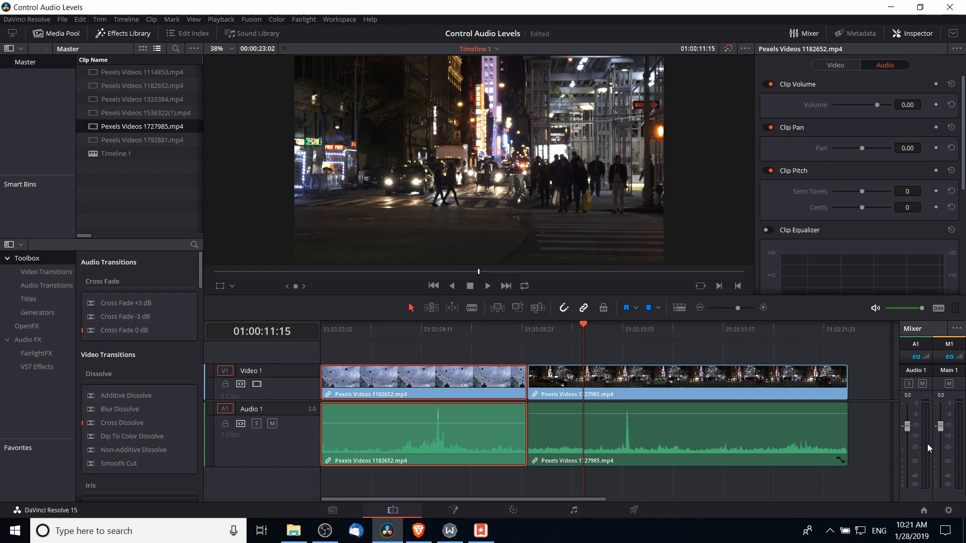
# Locate the loud audio peak in the second clip around 01:00:13:10 by playing and scrubbing through it.
pyautogui.click(611, 330)
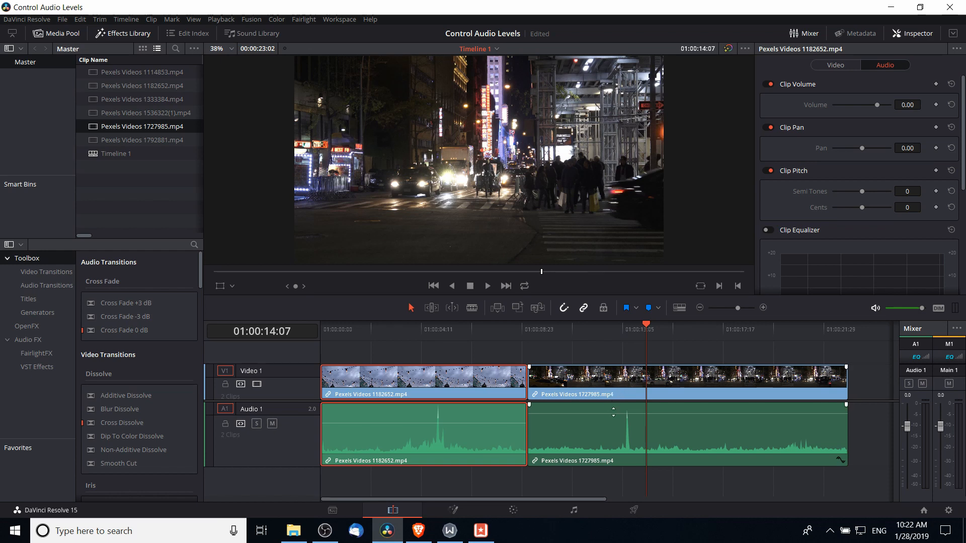
pyautogui.click(619, 330)
pyautogui.press('space')
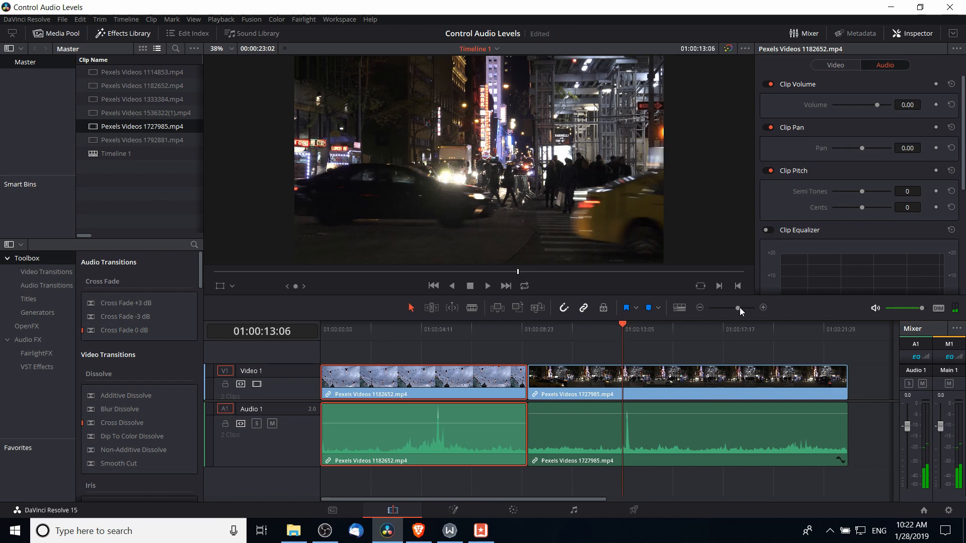
pyautogui.moveTo(740, 307); pyautogui.dragTo(741, 307)
pyautogui.moveTo(564, 327); pyautogui.dragTo(573, 329)
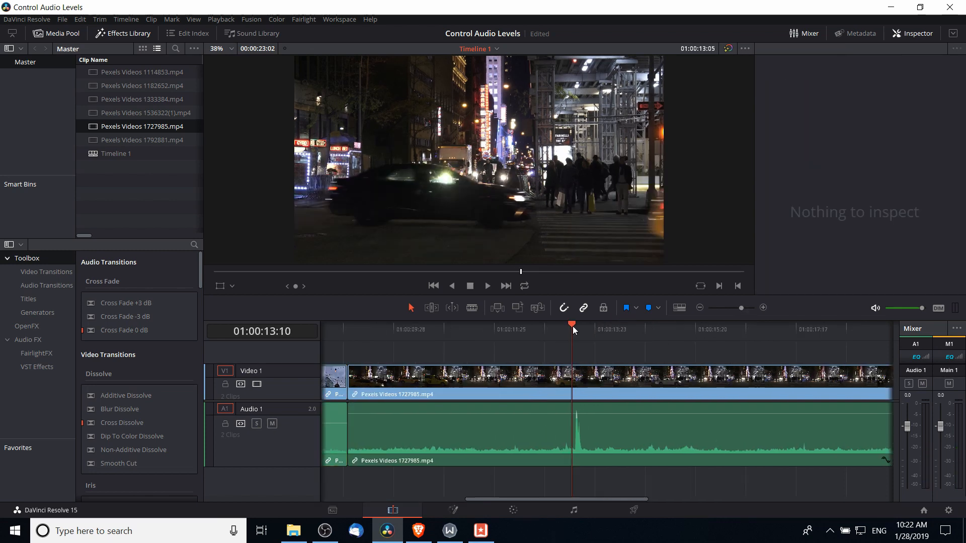
# Add volume keyframes to the second clip just before and after the peak, at 01:00:13:05 and 01:00:13:18.
pyautogui.click(572, 415)
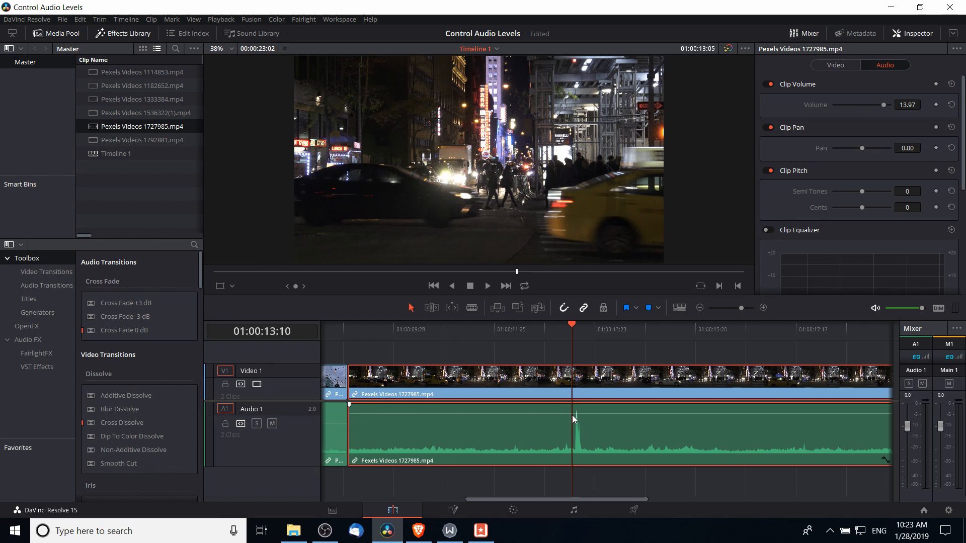
pyautogui.click(917, 35)
pyautogui.click(917, 35)
pyautogui.click(935, 105)
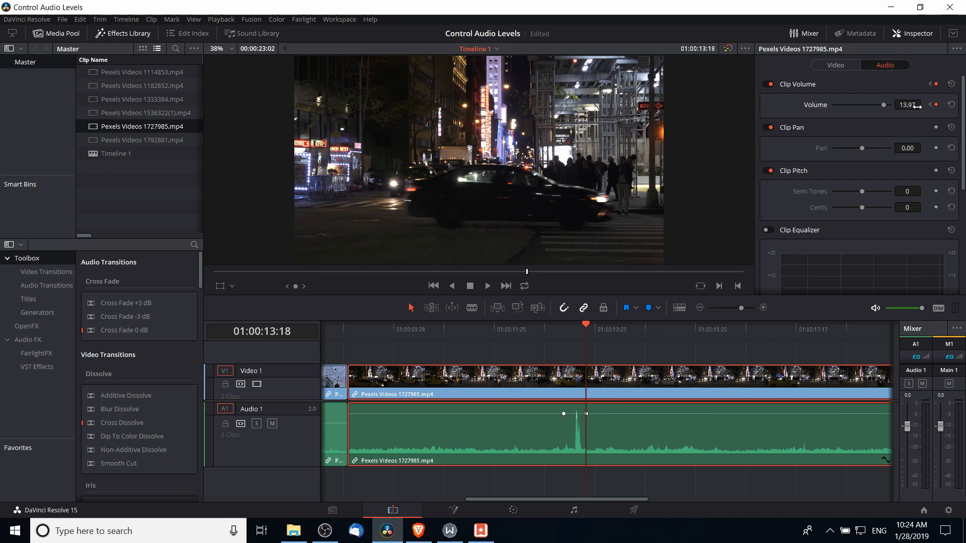
# Add a volume keyframe on the peak at 01:00:13:13 and lower its volume, then play the result.
pyautogui.click(573, 331)
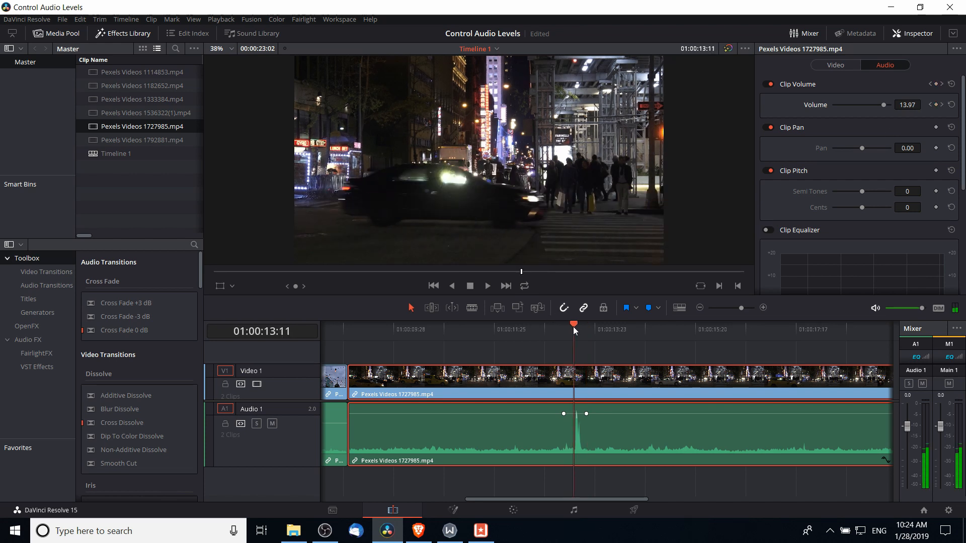
pyautogui.moveTo(573, 328); pyautogui.dragTo(578, 327)
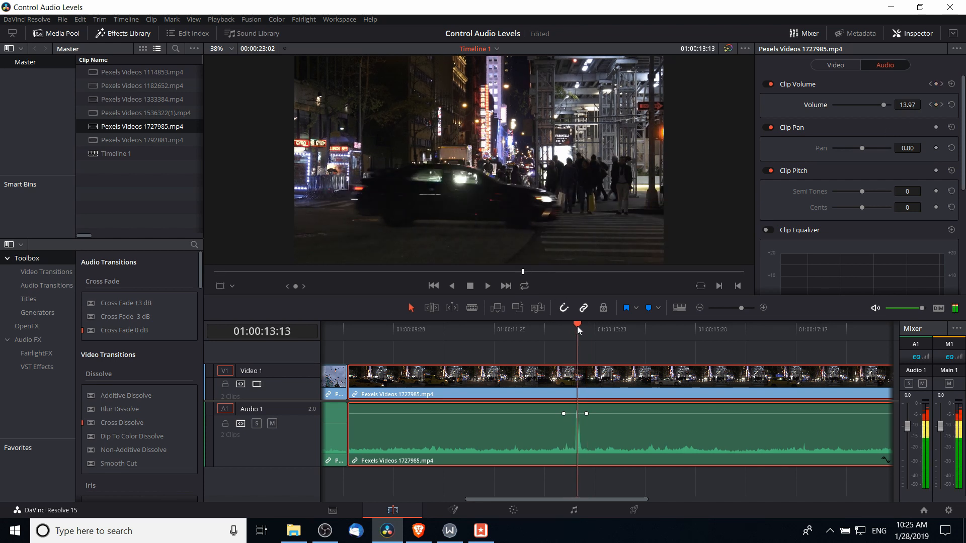
pyautogui.click(936, 105)
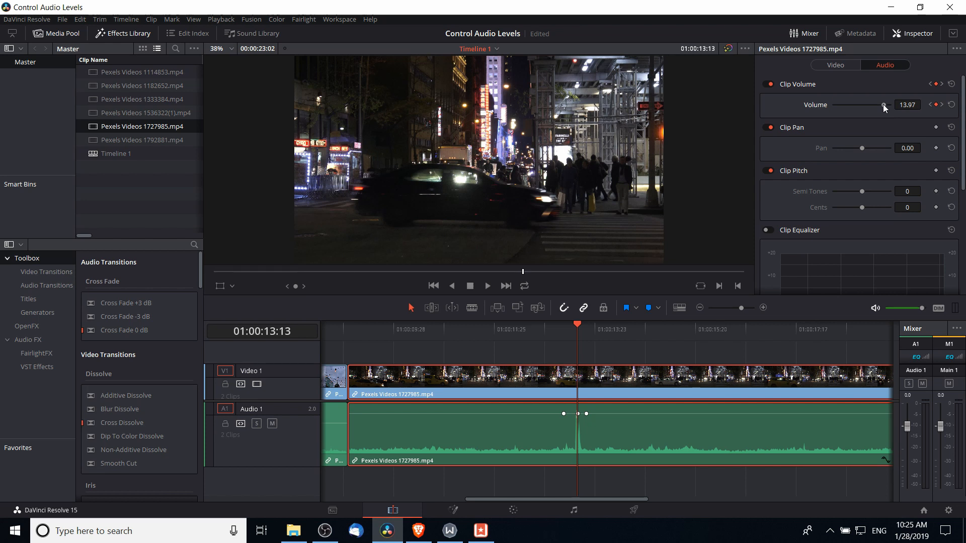
pyautogui.moveTo(883, 104); pyautogui.dragTo(877, 105)
pyautogui.click(588, 467)
pyautogui.press('space')
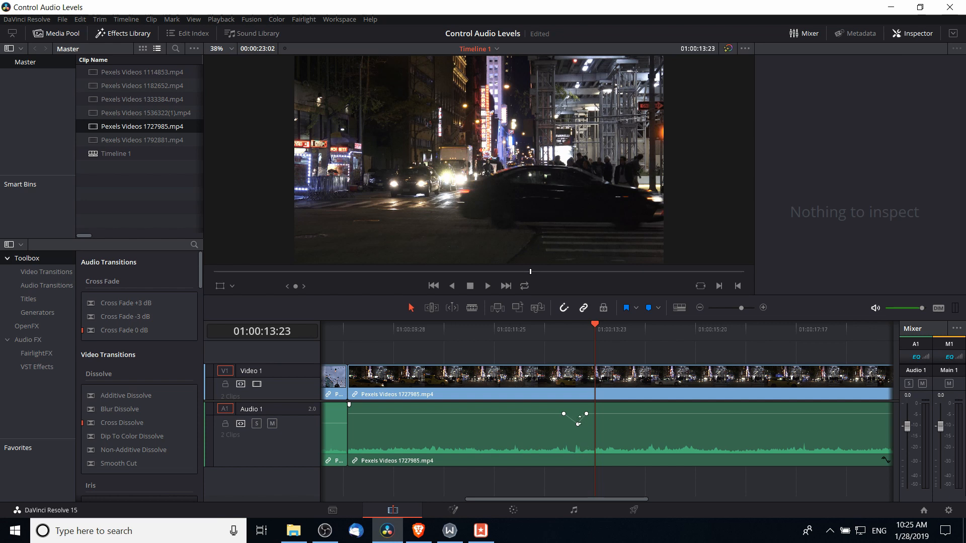
# Select the lowered volume keyframe and play the section around it to check the reduced peak.
pyautogui.click(578, 425)
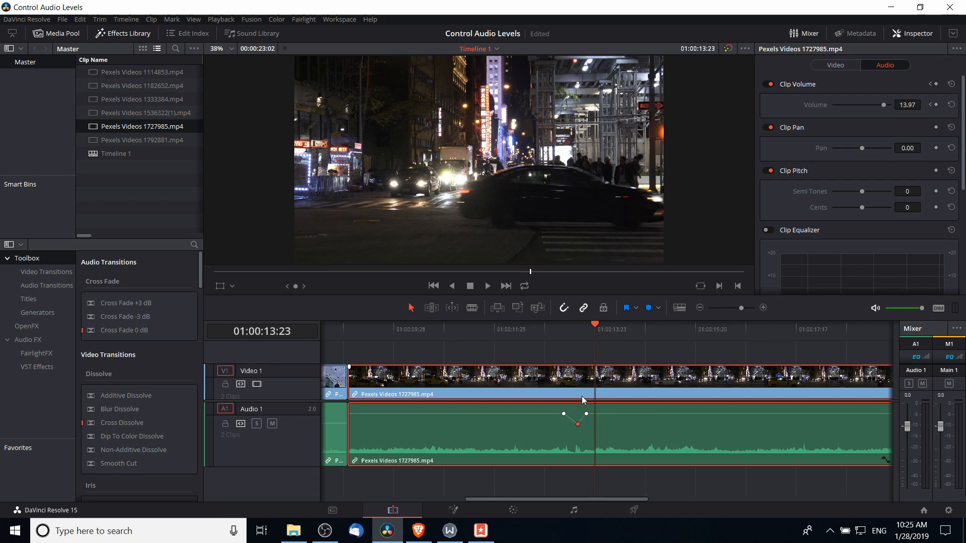
pyautogui.click(561, 330)
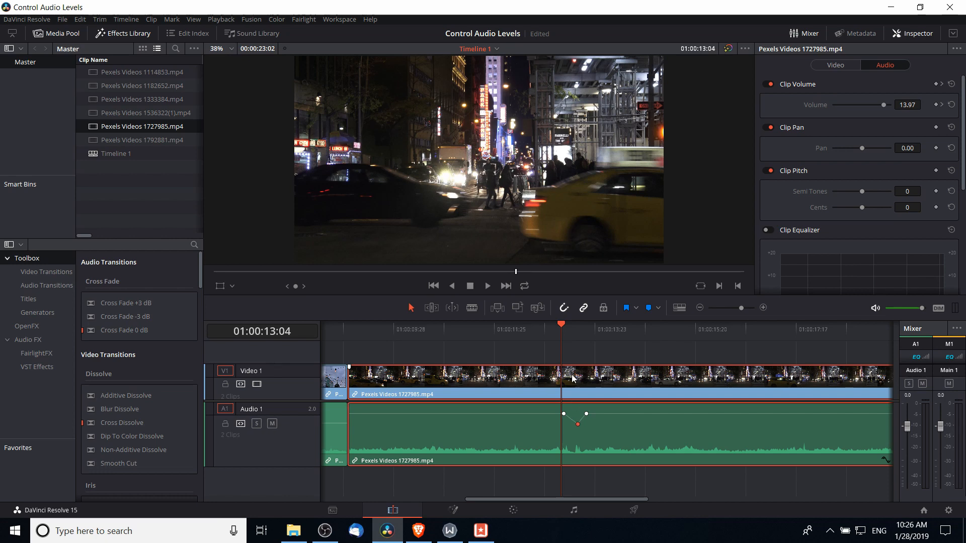
pyautogui.click(548, 327)
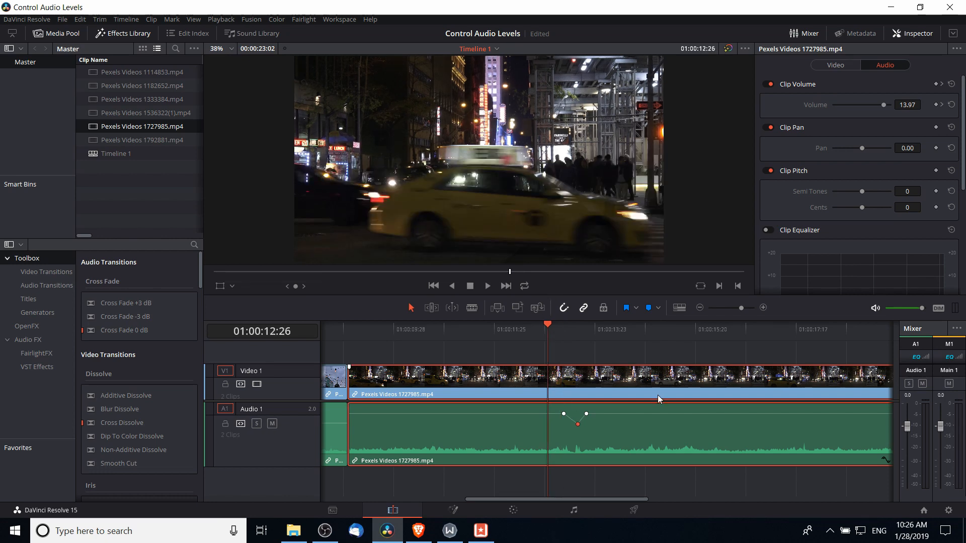
pyautogui.press('space')
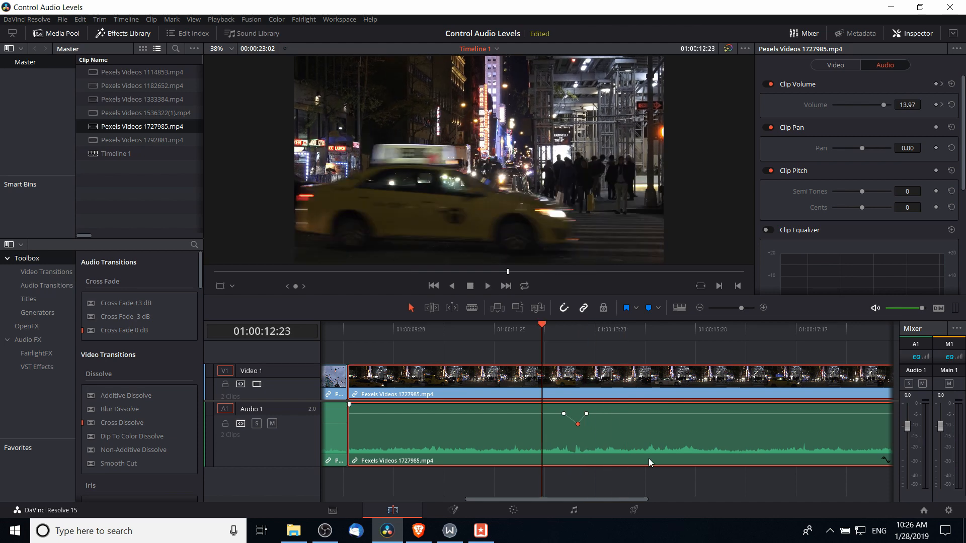
pyautogui.press('space')
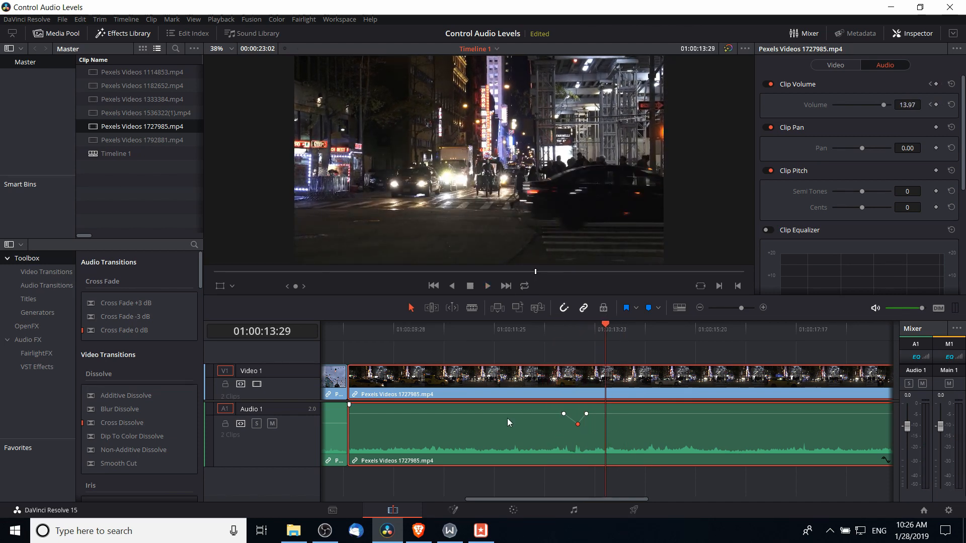
# Move the outer volume keyframes closer to the peak, placing the first at 01:00:13:10 and the last just after the dip.
pyautogui.click(573, 334)
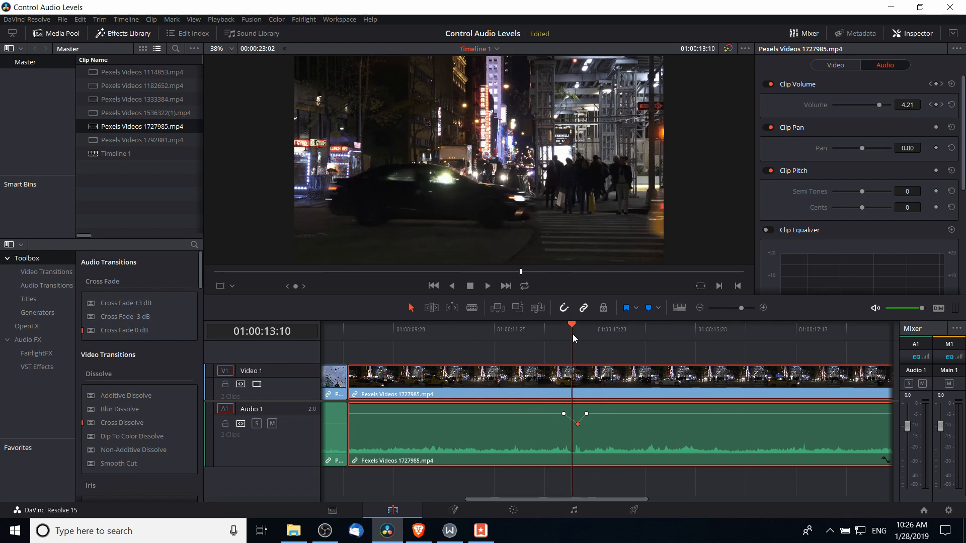
pyautogui.click(764, 308)
pyautogui.click(764, 308)
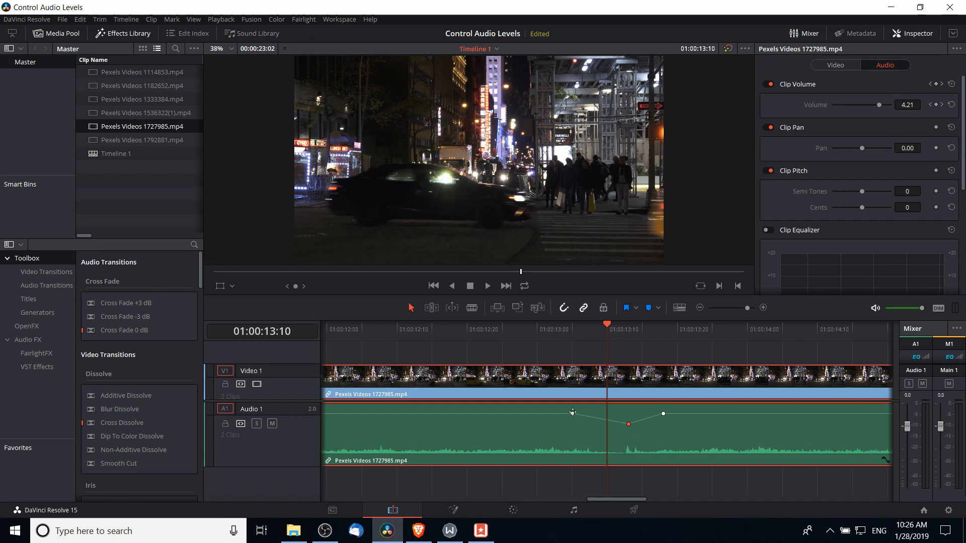
pyautogui.click(572, 413)
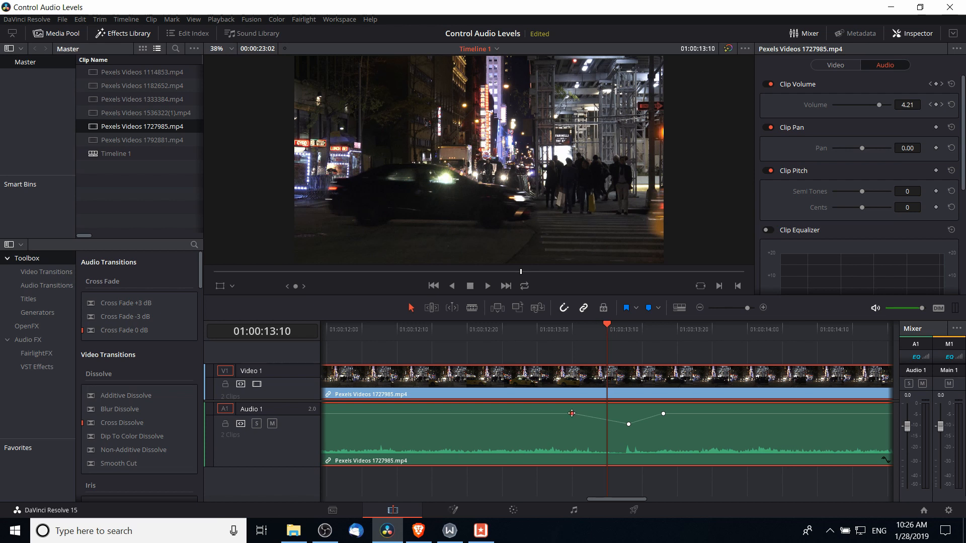
pyautogui.moveTo(572, 413); pyautogui.dragTo(644, 414)
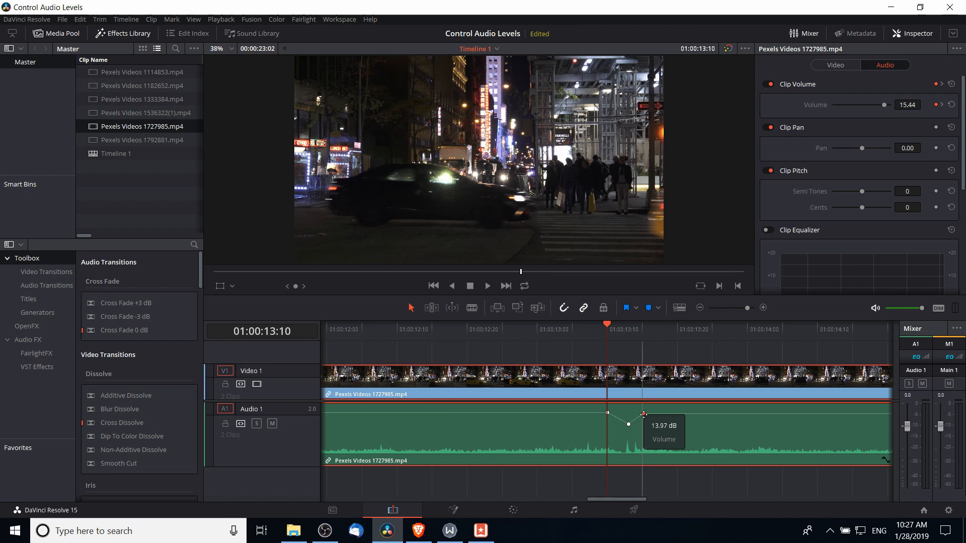
# Match the first volume keyframe before the dip to the last one by setting its volume to 13.96.
pyautogui.moveTo(644, 414); pyautogui.dragTo(643, 414)
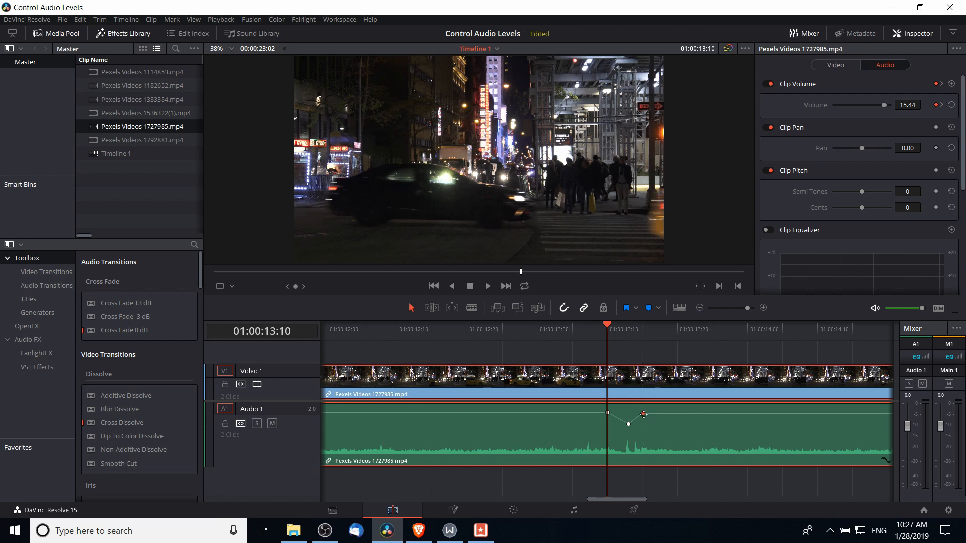
pyautogui.click(606, 413)
pyautogui.click(907, 104)
pyautogui.press('BackSpace')
pyautogui.press('BackSpace')
pyautogui.press('BackSpace')
pyautogui.press('BackSpace')
pyautogui.press('BackSpace')
pyautogui.write('13.96')
pyautogui.press('Return')
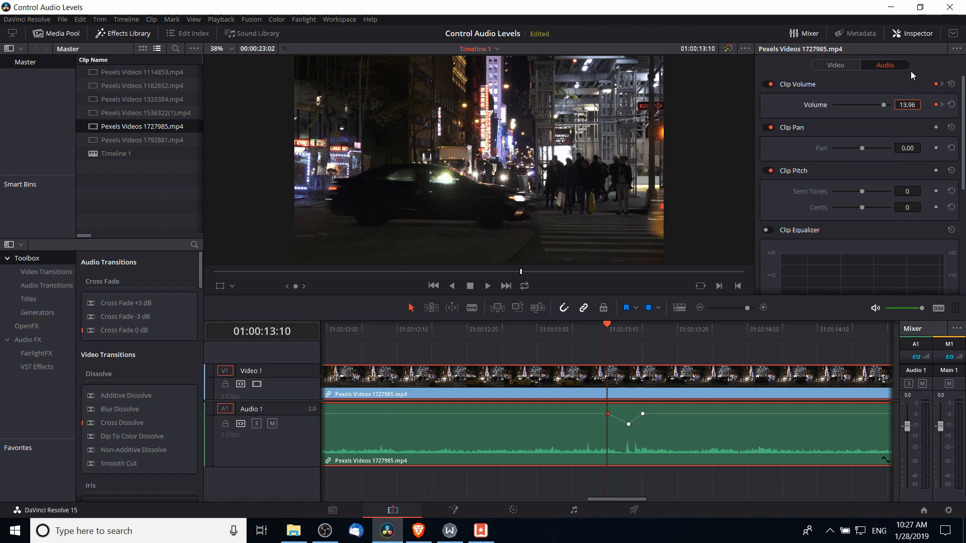
# Select the lowered middle keyframe and play the section leading up to the volume dip to check the evened levels.
pyautogui.click(644, 414)
pyautogui.click(628, 424)
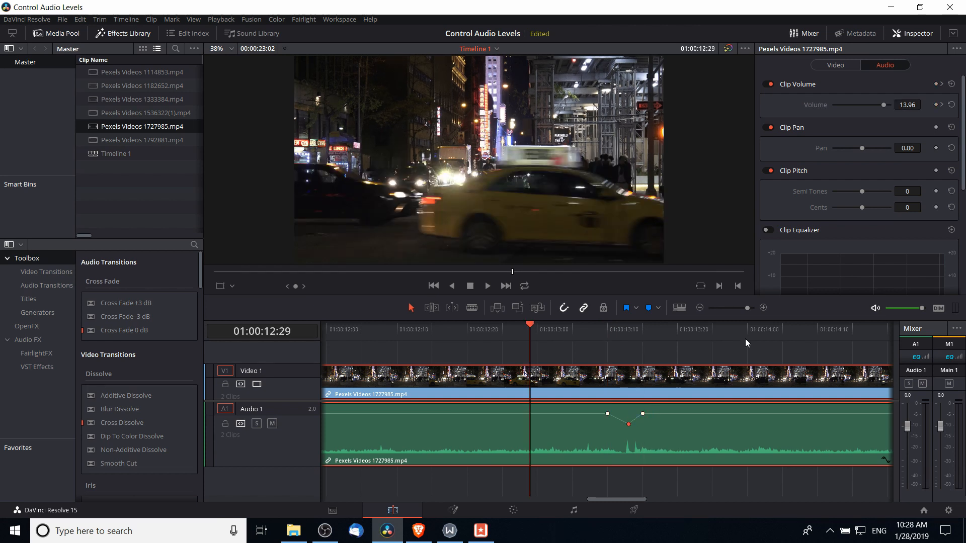
pyautogui.press('space')
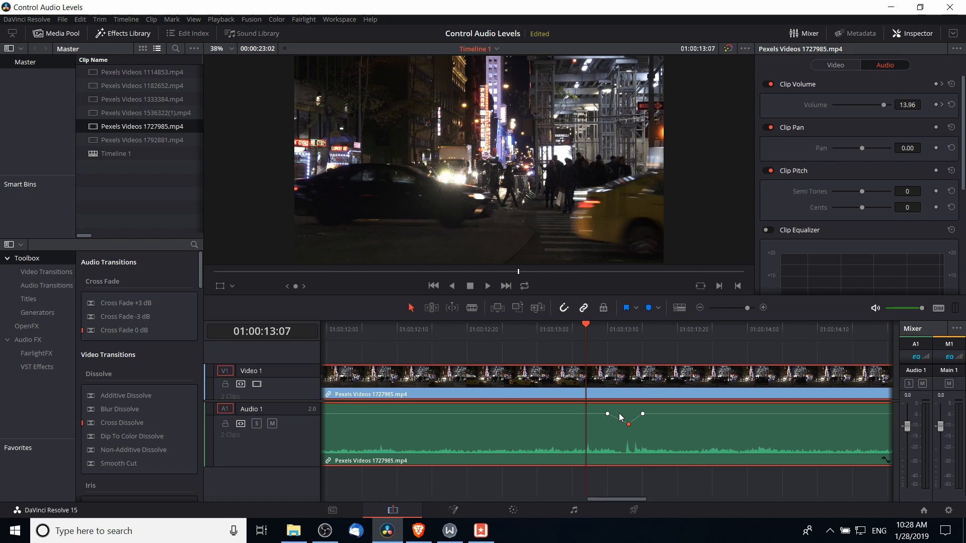
# Add an audio fade-in of about one second to the start of the first clip and play it.
pyautogui.hotkey('shift', 'z')
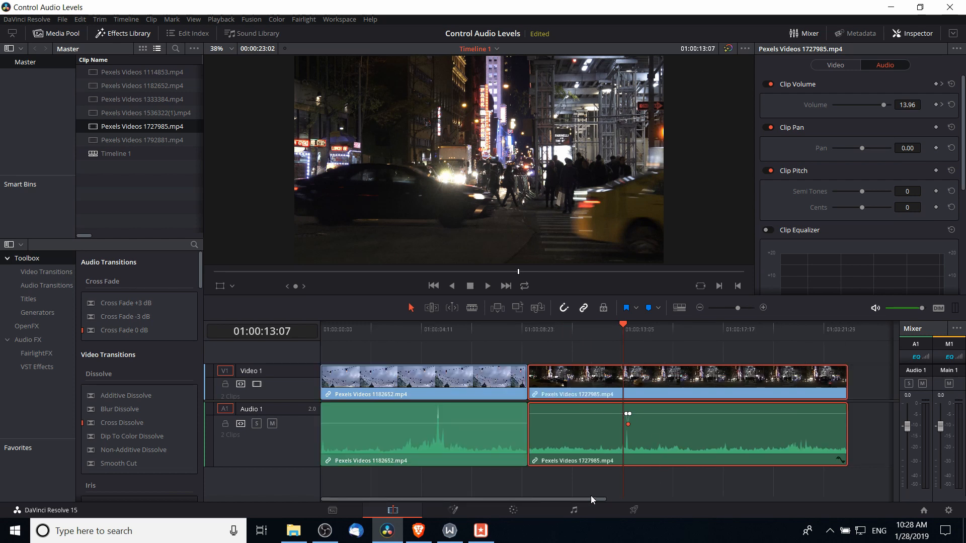
pyautogui.moveTo(322, 404)
pyautogui.click(330, 323)
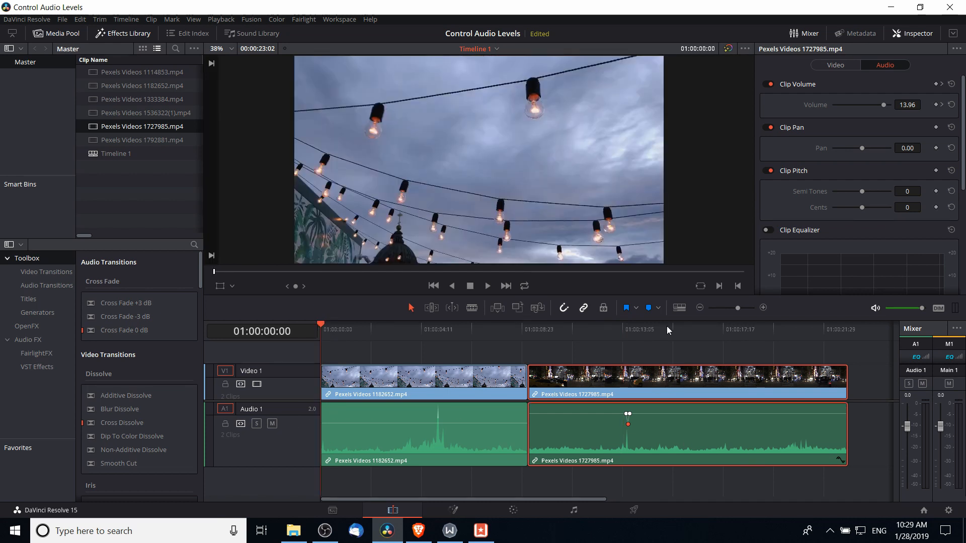
pyautogui.moveTo(742, 310); pyautogui.dragTo(743, 309)
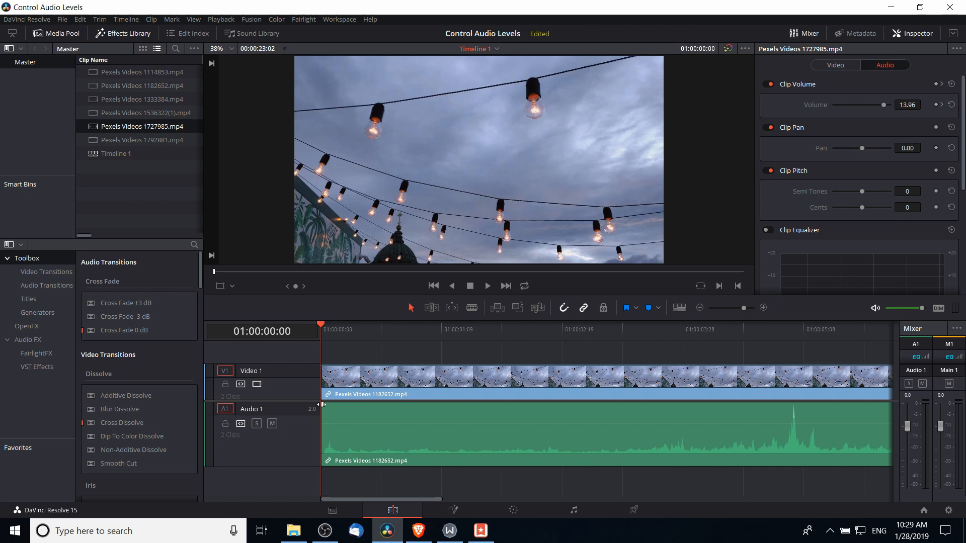
pyautogui.moveTo(323, 405); pyautogui.dragTo(363, 405)
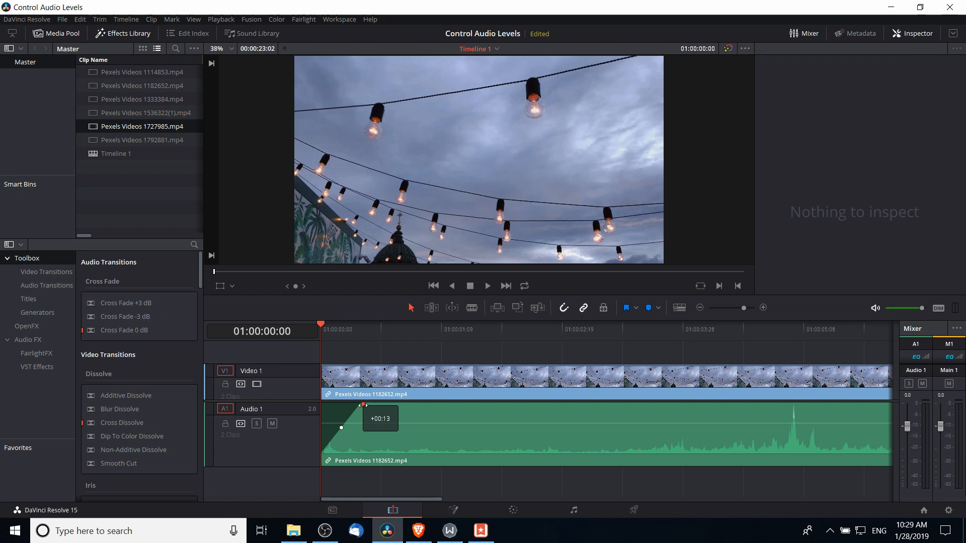
pyautogui.moveTo(363, 406); pyautogui.dragTo(363, 406)
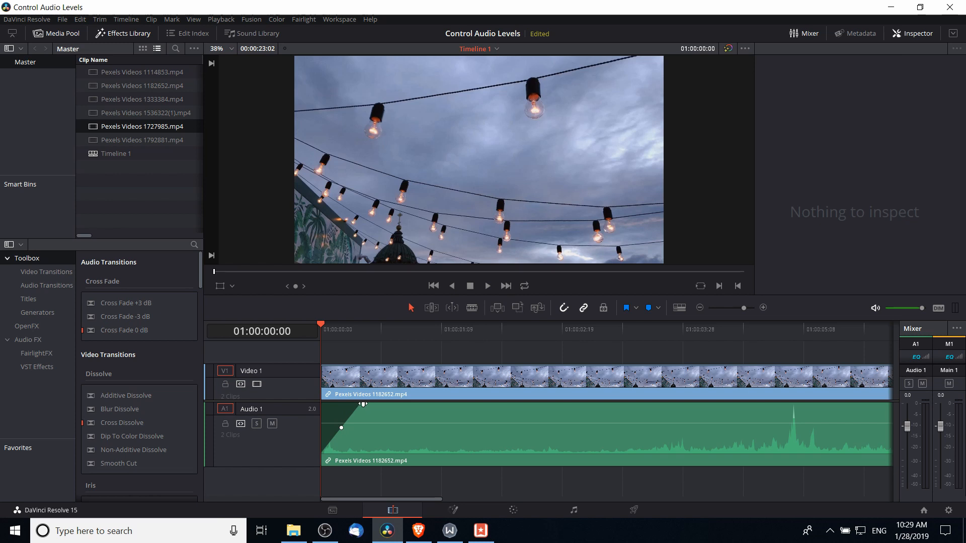
pyautogui.moveTo(364, 404); pyautogui.dragTo(413, 403)
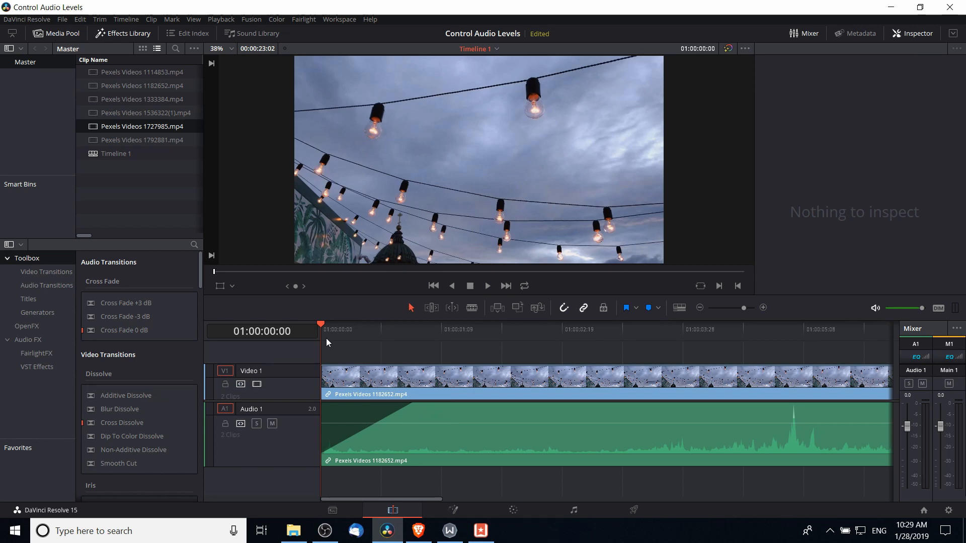
pyautogui.press('space')
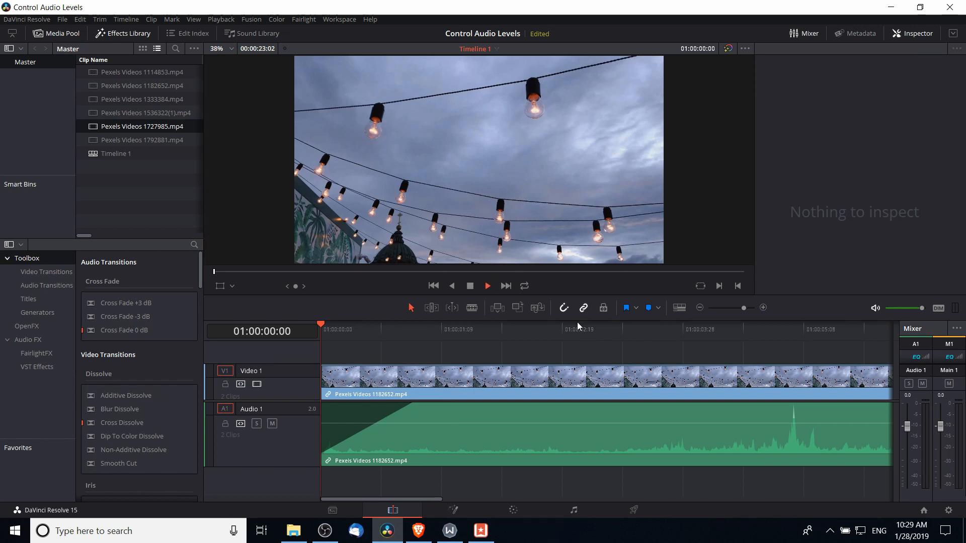
pyautogui.press('space')
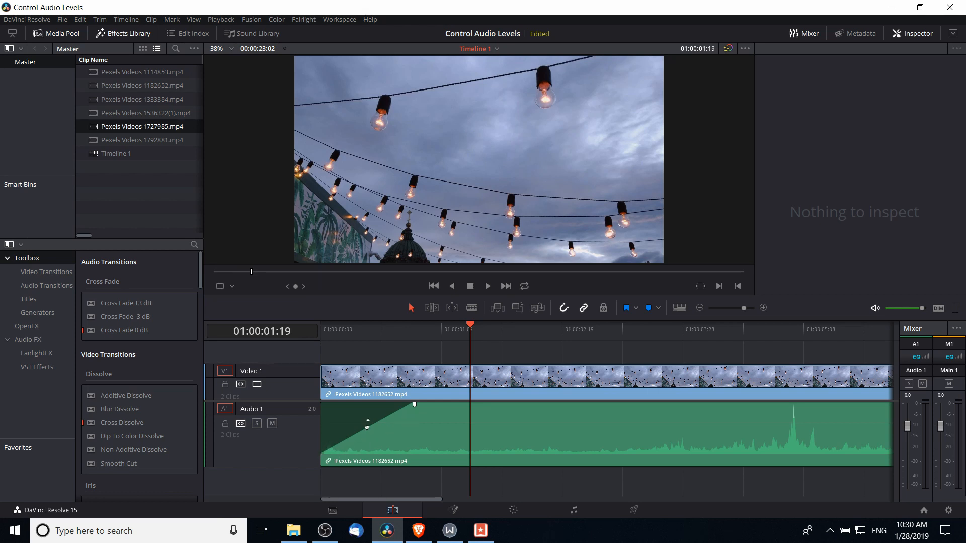
# Try bending the first clip's fade-in curve outward and inward, and return it to a straight line.
pyautogui.moveTo(368, 429); pyautogui.dragTo(347, 416)
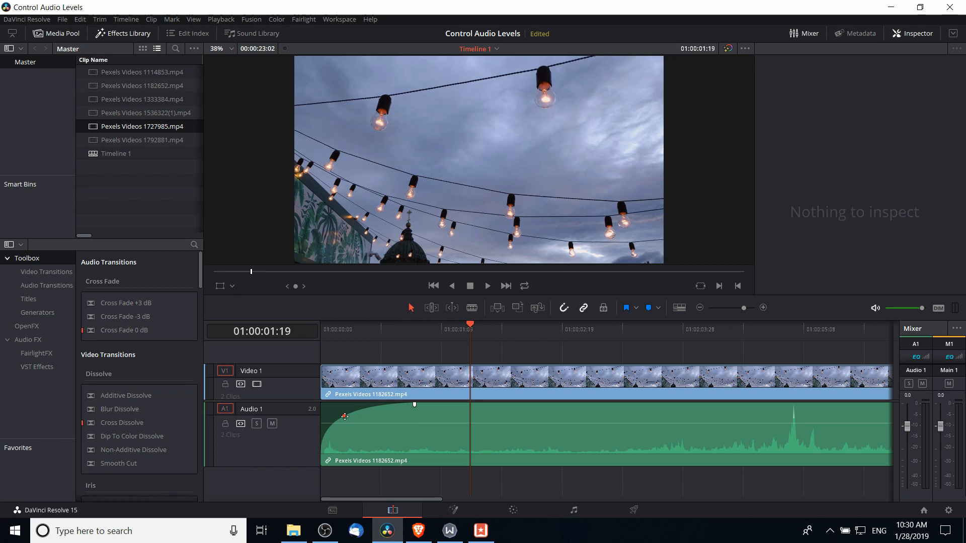
pyautogui.moveTo(344, 416); pyautogui.dragTo(380, 447)
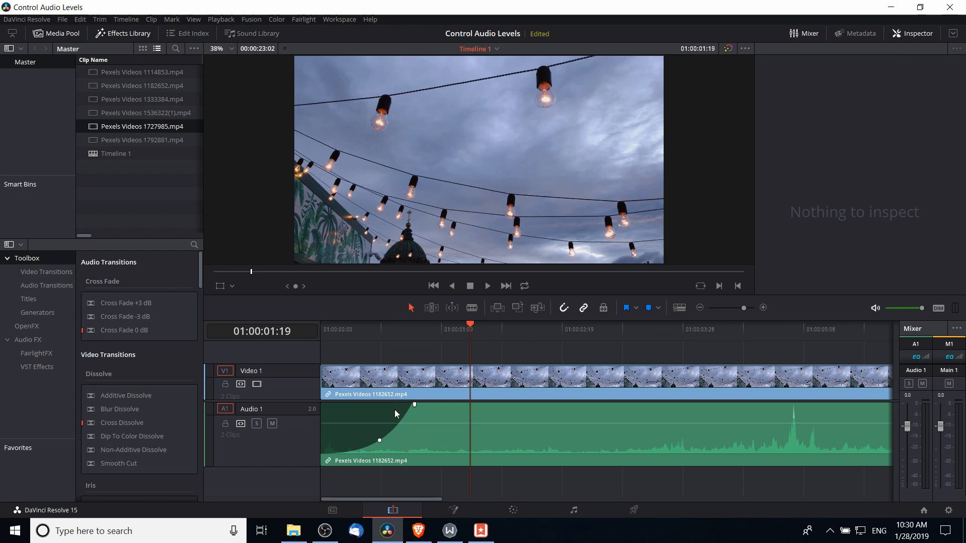
pyautogui.moveTo(379, 440); pyautogui.dragTo(370, 434)
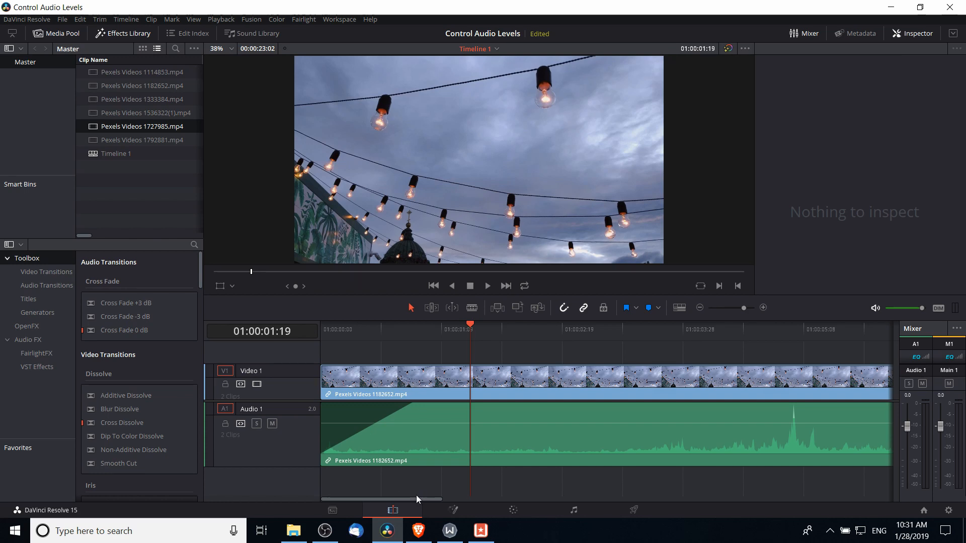
# Add an audio fade-out of about one second to the end of the second clip and play it from 01:00:21:09.
pyautogui.moveTo(417, 500); pyautogui.dragTo(794, 461)
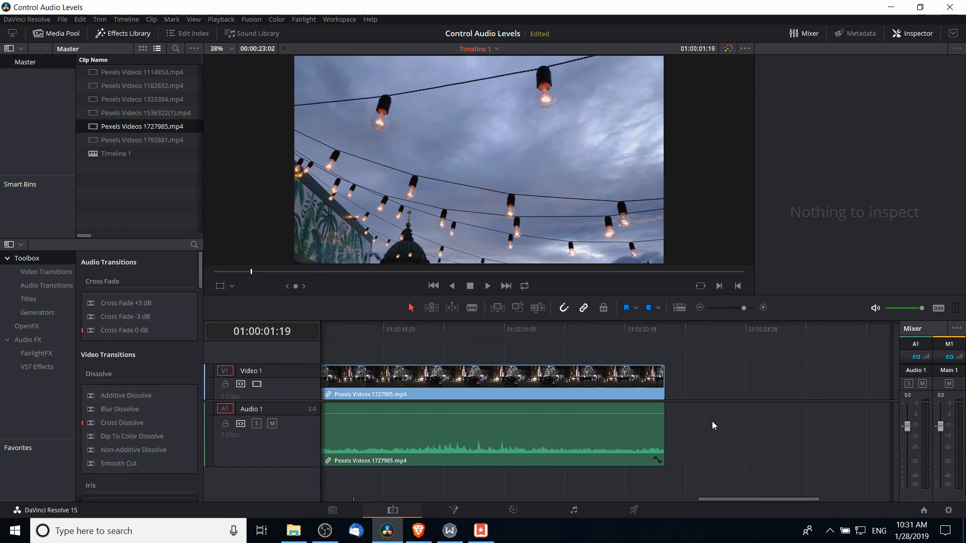
pyautogui.click(573, 329)
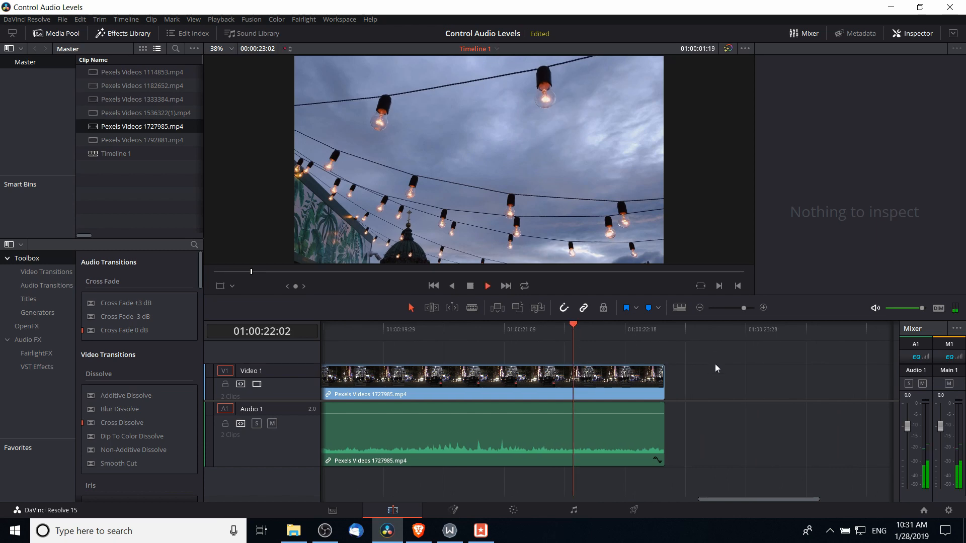
pyautogui.press('space')
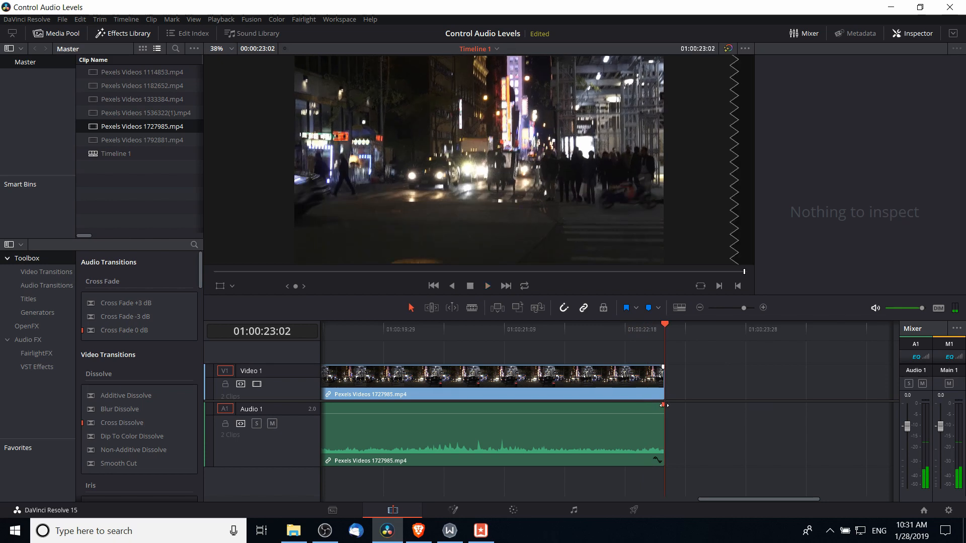
pyautogui.moveTo(663, 405); pyautogui.dragTo(573, 404)
pyautogui.click(505, 328)
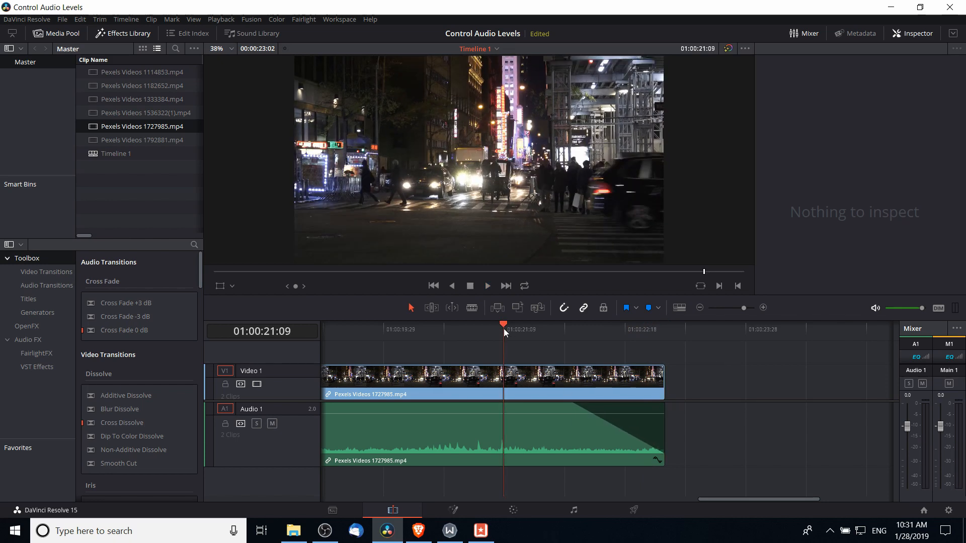
pyautogui.press('space')
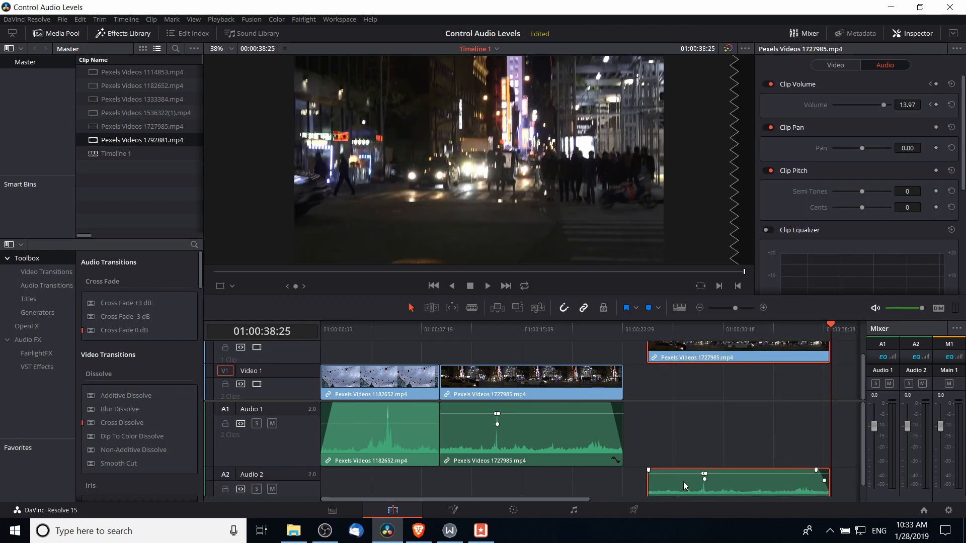
# Undo moving the duplicate street clip to separate tracks and delete this duplicate from the end of the timeline.
pyautogui.click(687, 439)
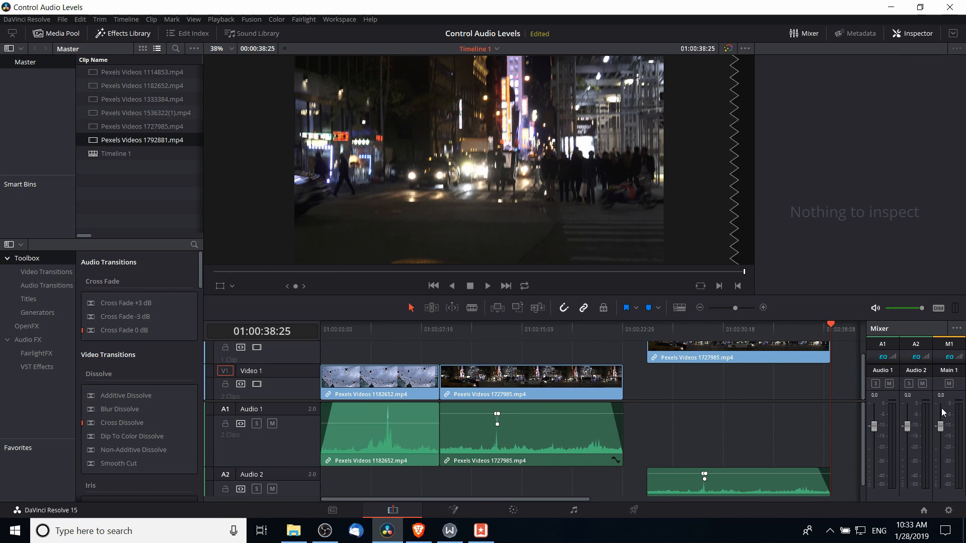
pyautogui.hotkey('ctrl', 'z')
pyautogui.click(746, 393)
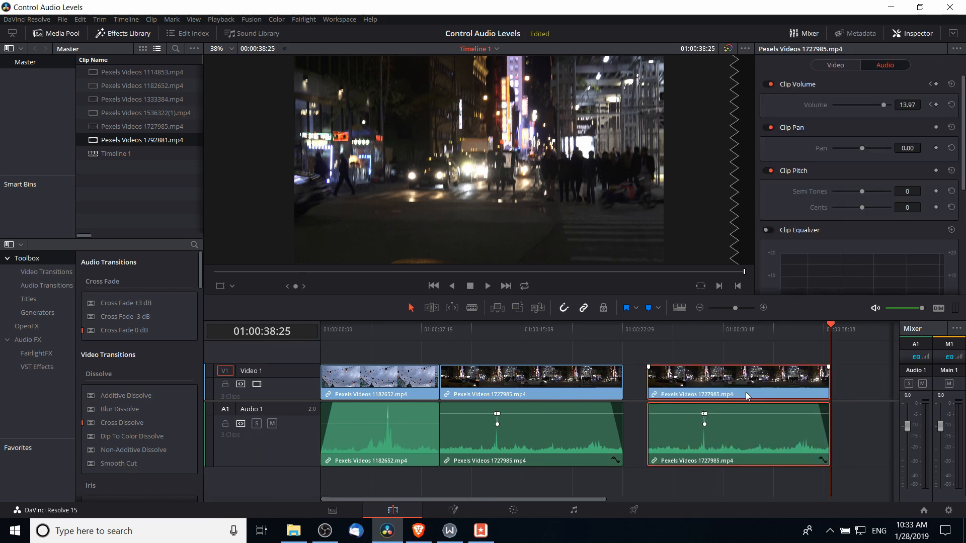
pyautogui.press('Delete')
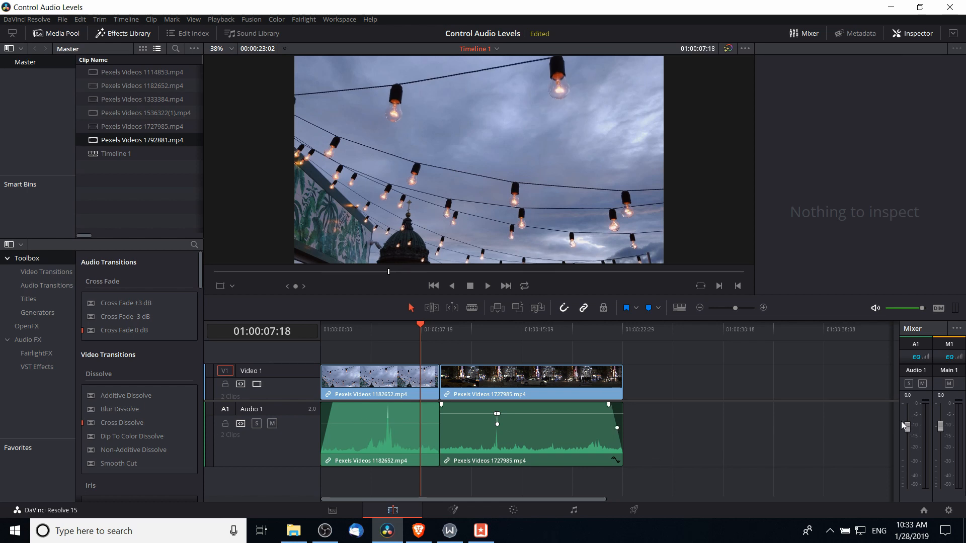
# Raise the Audio 1 track fader to 5.0, play across both clips, and set the Main 1 fader to 0.1.
pyautogui.moveTo(907, 428); pyautogui.dragTo(910, 417)
pyautogui.moveTo(908, 415); pyautogui.dragTo(908, 458)
pyautogui.moveTo(908, 457); pyautogui.dragTo(908, 416)
pyautogui.moveTo(394, 331); pyautogui.dragTo(409, 328)
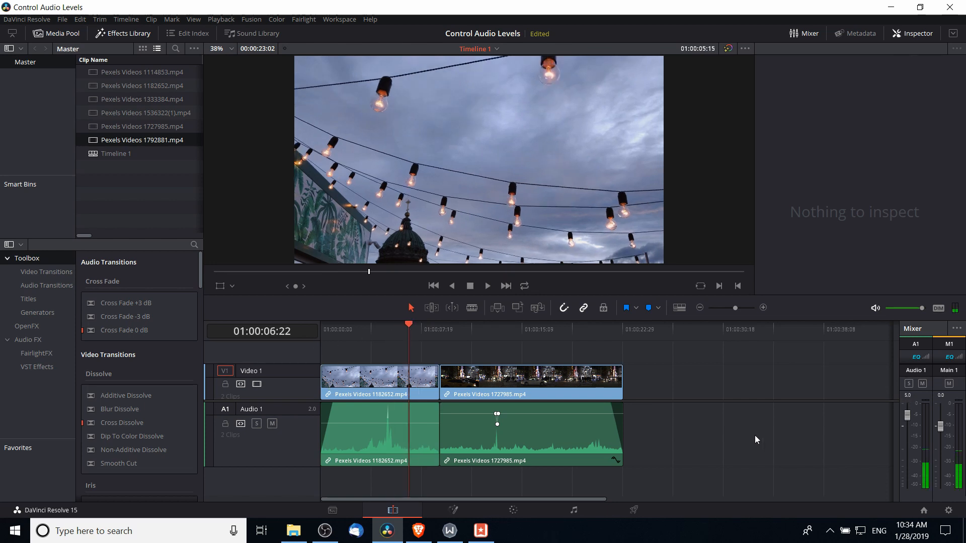
pyautogui.press('space')
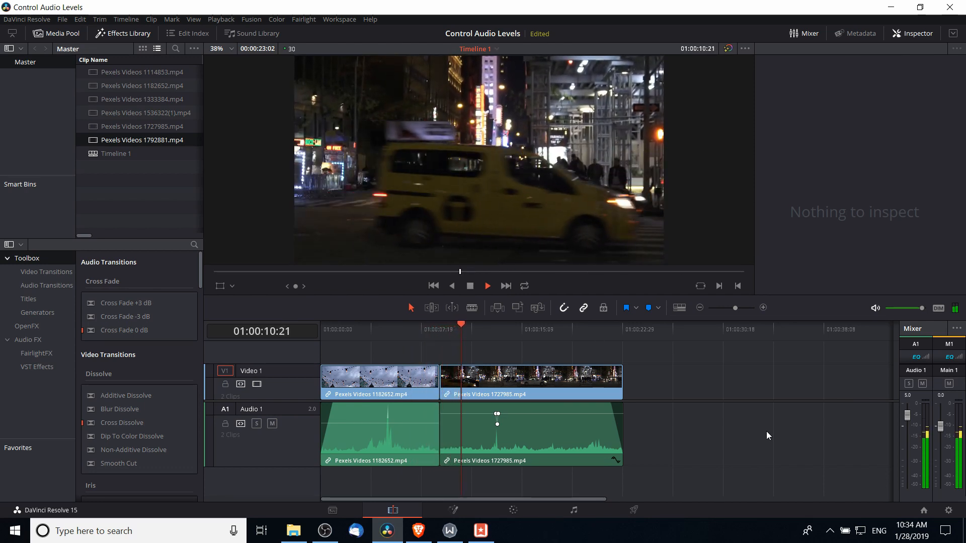
pyautogui.press('space')
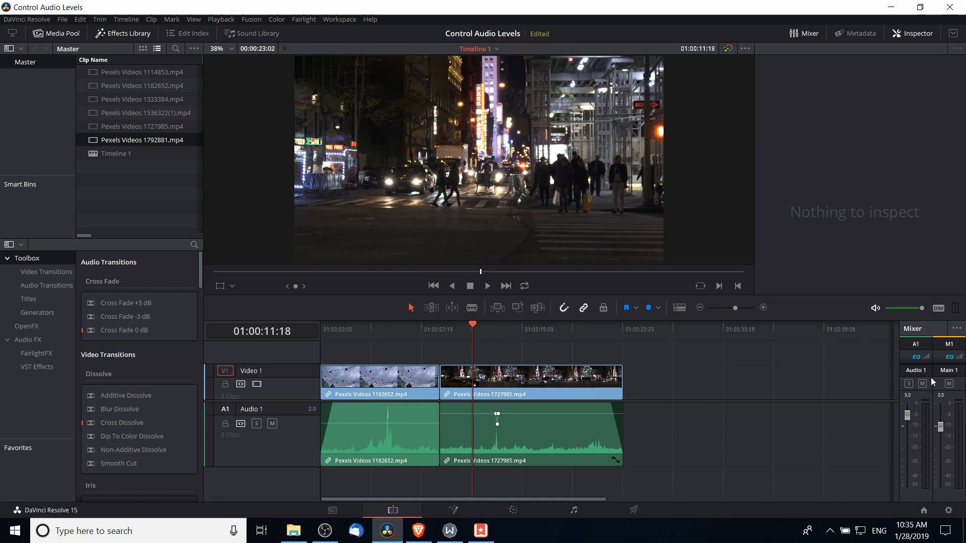
pyautogui.moveTo(941, 430)
pyautogui.mouseDown()
pyautogui.moveTo(944, 421)
pyautogui.moveTo(943, 432)
pyautogui.mouseUp()
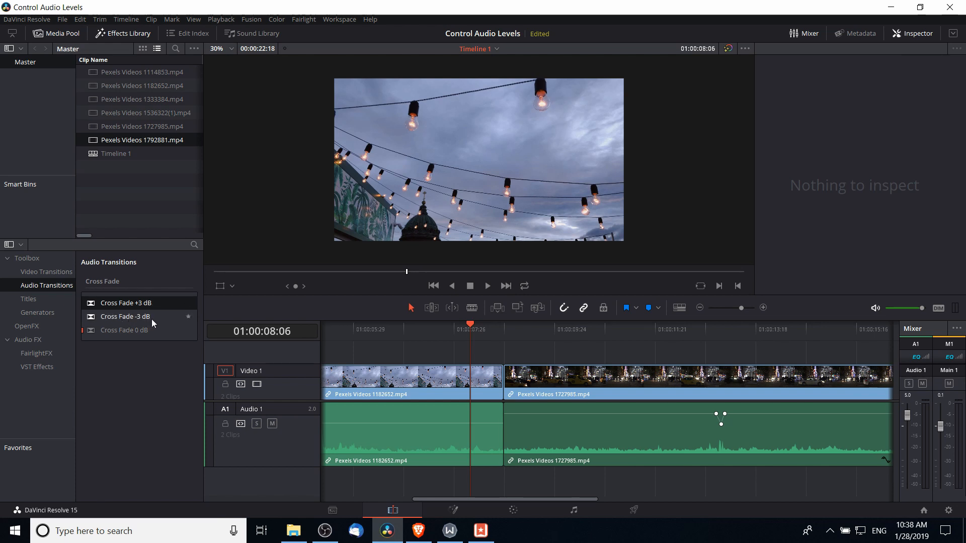
# Try a Cross Fade 0 dB transition on the audio cut between the two clips and undo it.
pyautogui.moveTo(141, 331); pyautogui.dragTo(529, 419)
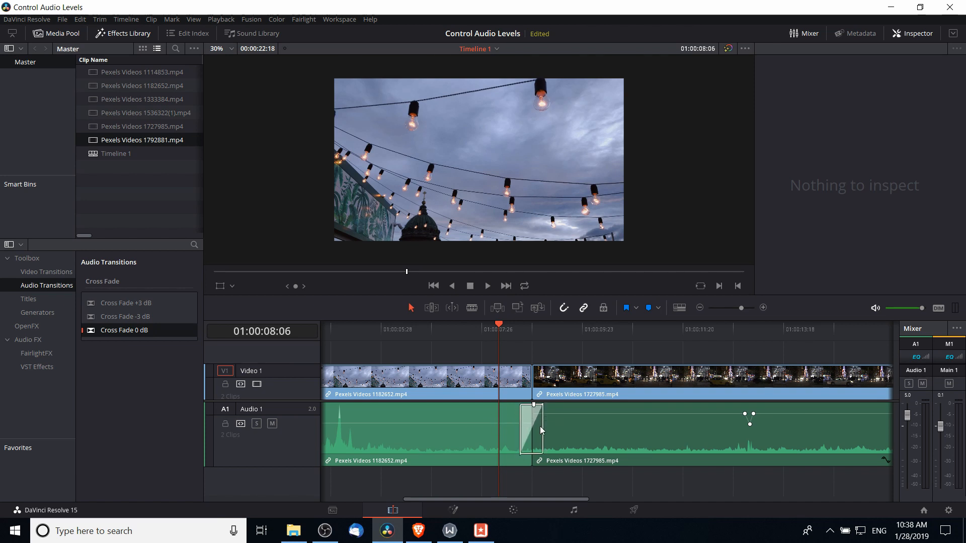
pyautogui.hotkey('ctrl', 'z')
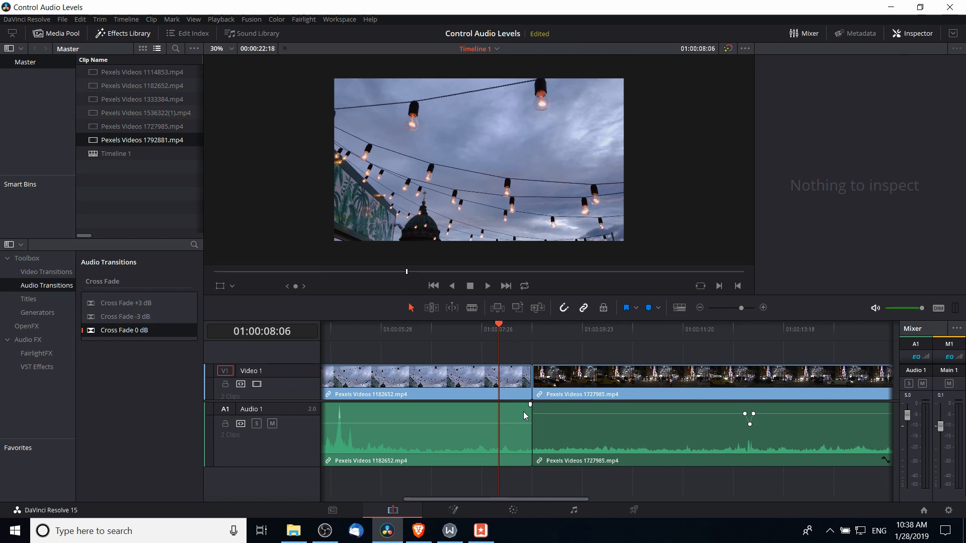
# Fade out the first clip's audio and fade in the second clip's audio over about half a second at their cut, and play across it.
pyautogui.moveTo(532, 404); pyautogui.dragTo(505, 404)
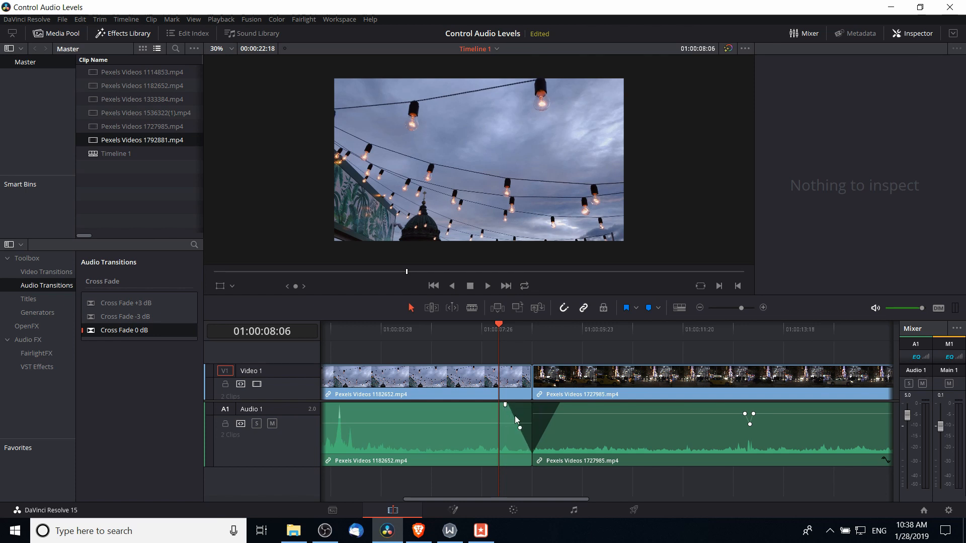
pyautogui.click(532, 455)
pyautogui.press('space')
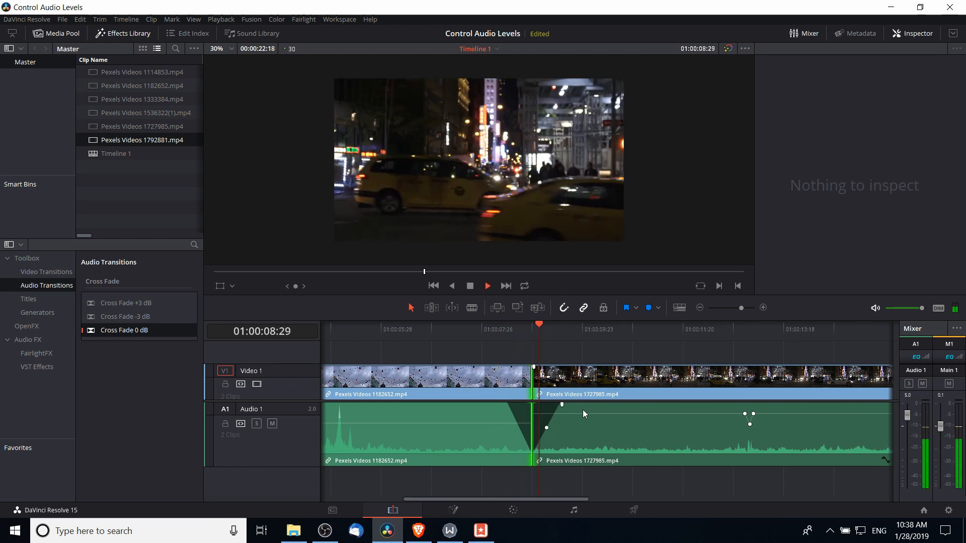
pyautogui.click(583, 410)
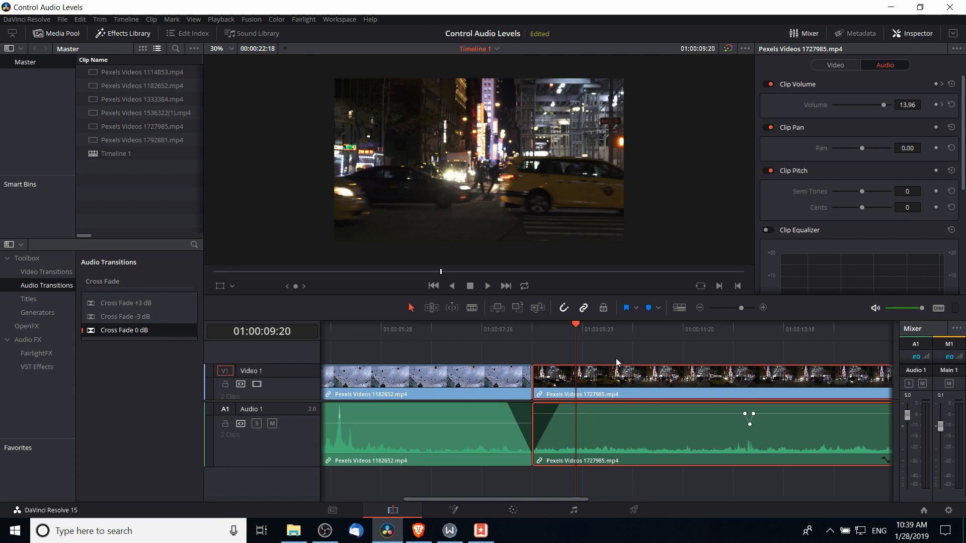